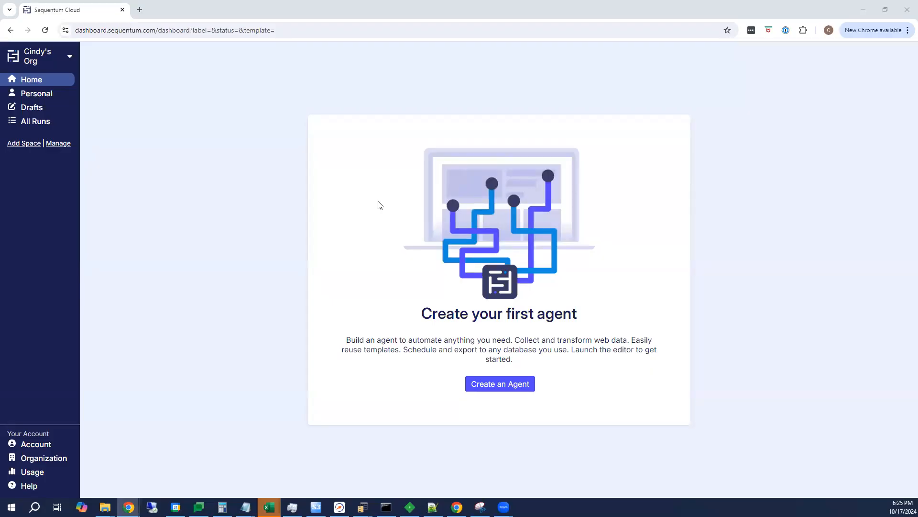
Step: Create a new agent and load books.toscrape.com as its start URL
left_click(500, 385)
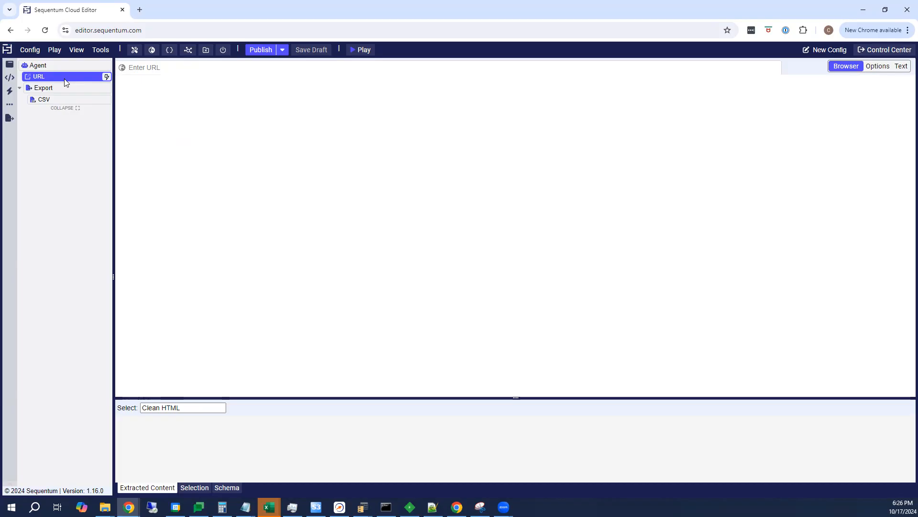
left_click(188, 65)
type("books")
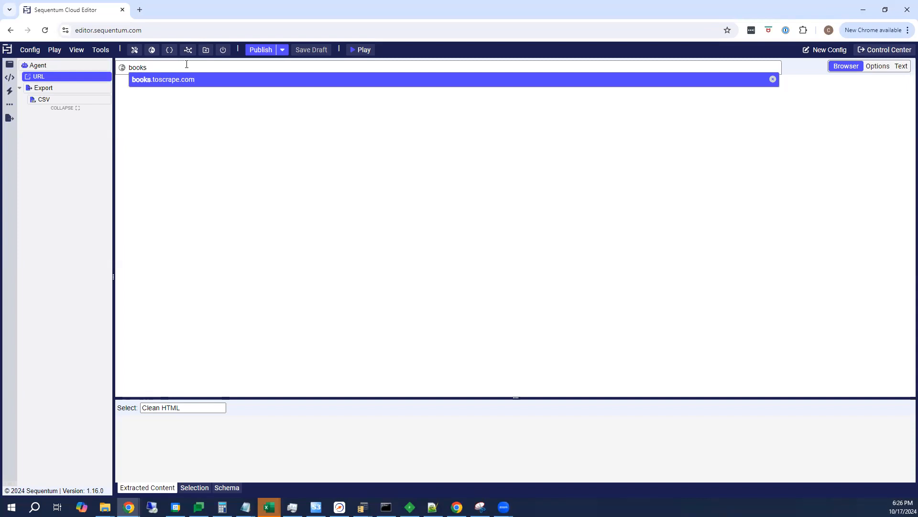
left_click(157, 80)
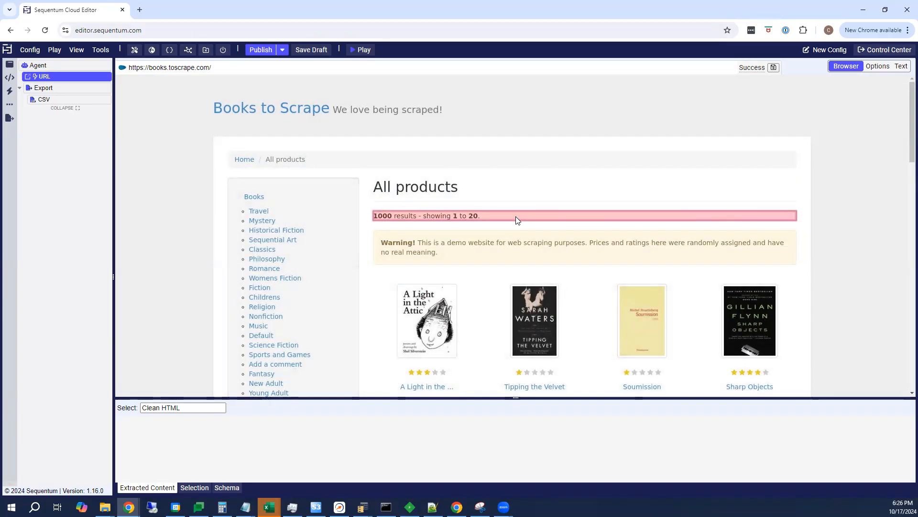
Step: Select all the book tiles in the product grid as one repeating selection and check its coverage down the page
scroll(474, 175, "down", 2)
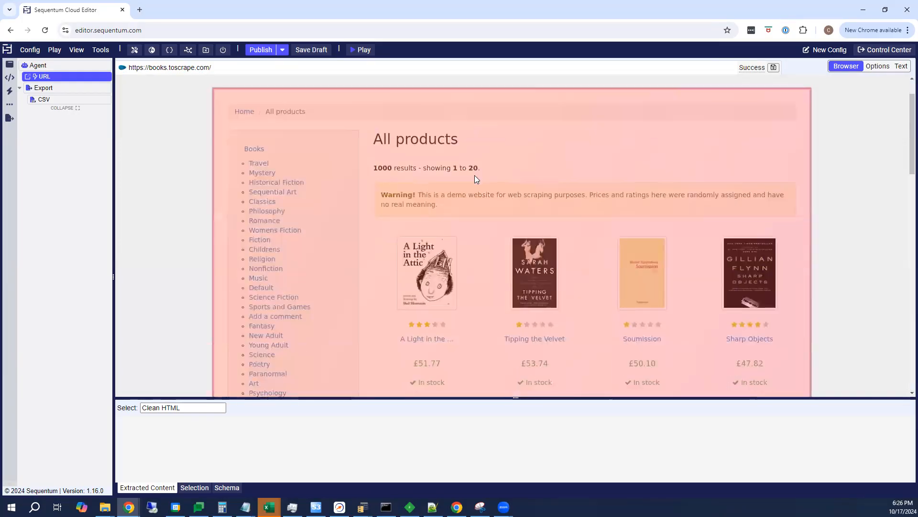
scroll(475, 178, "down", 1)
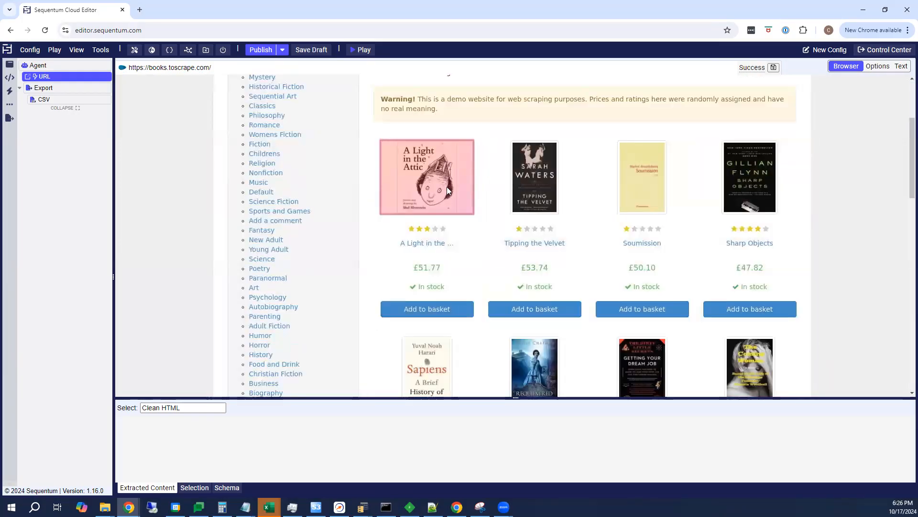
left_click(391, 257)
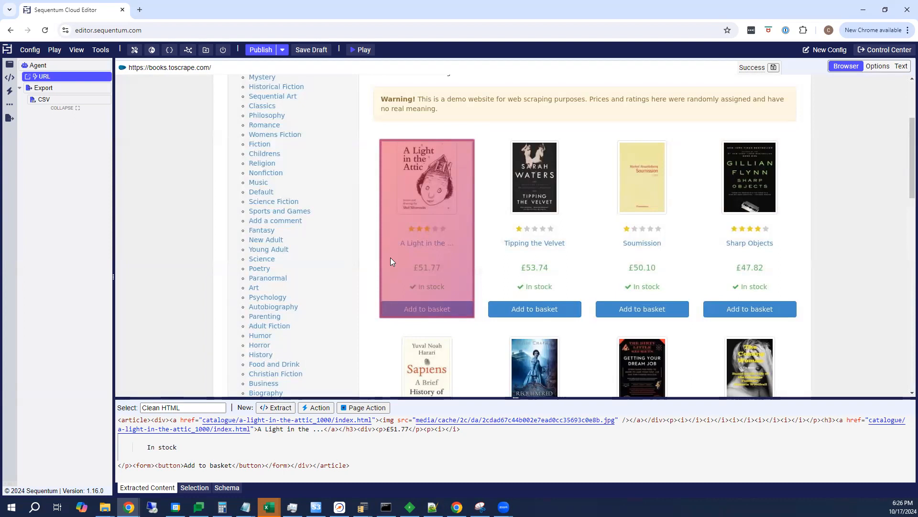
left_click(499, 262)
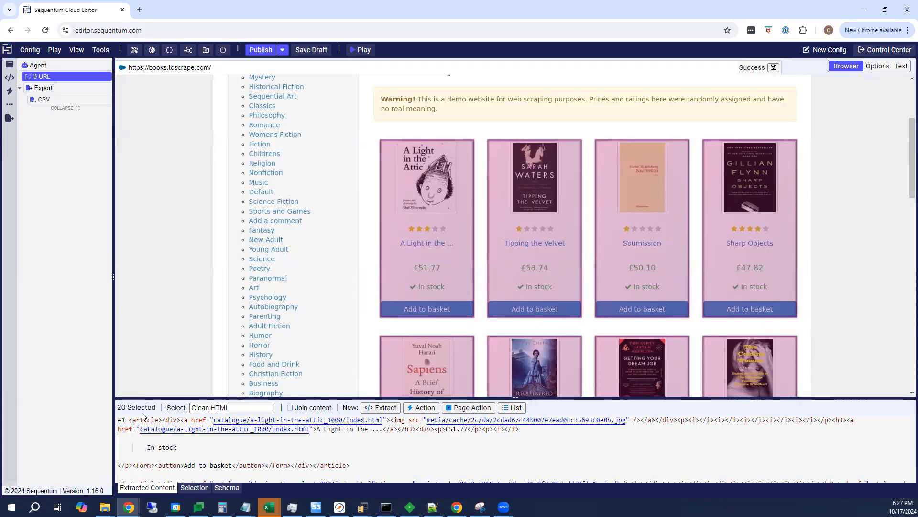
scroll(371, 308, "down", 4)
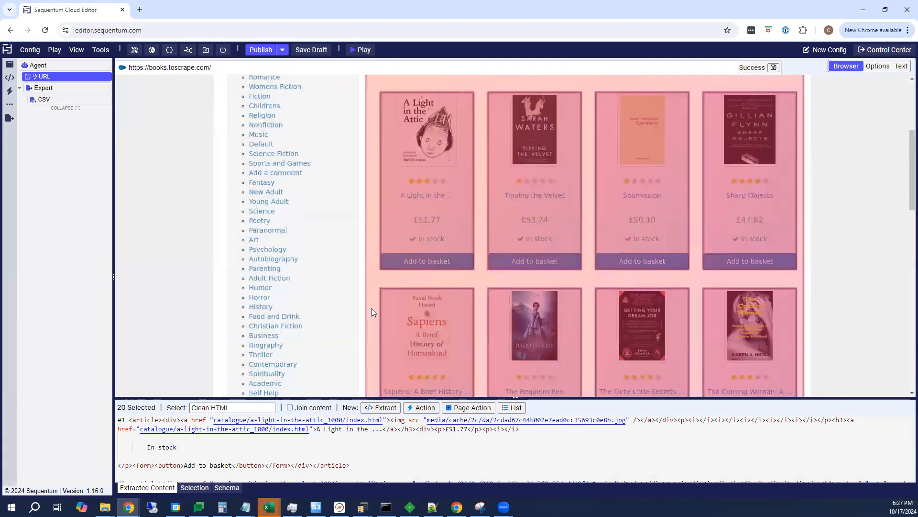
scroll(318, 281, "down", 7)
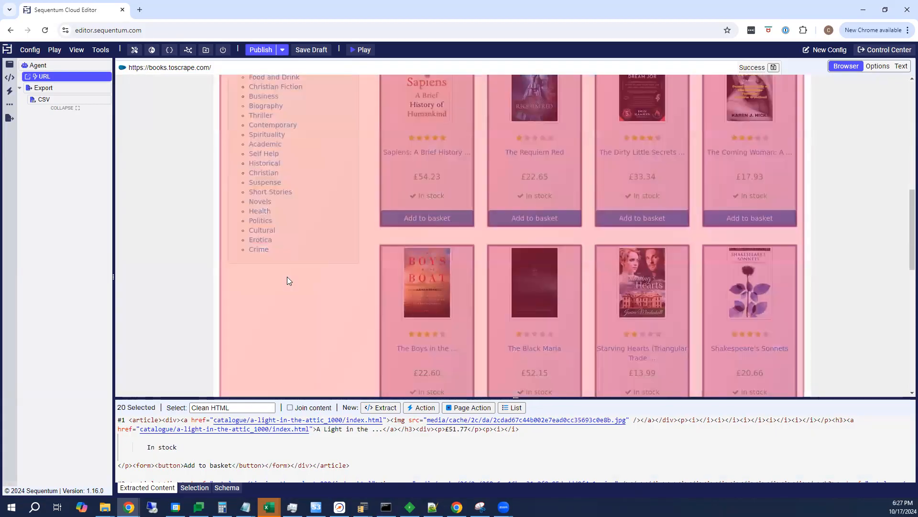
scroll(286, 282, "down", 5)
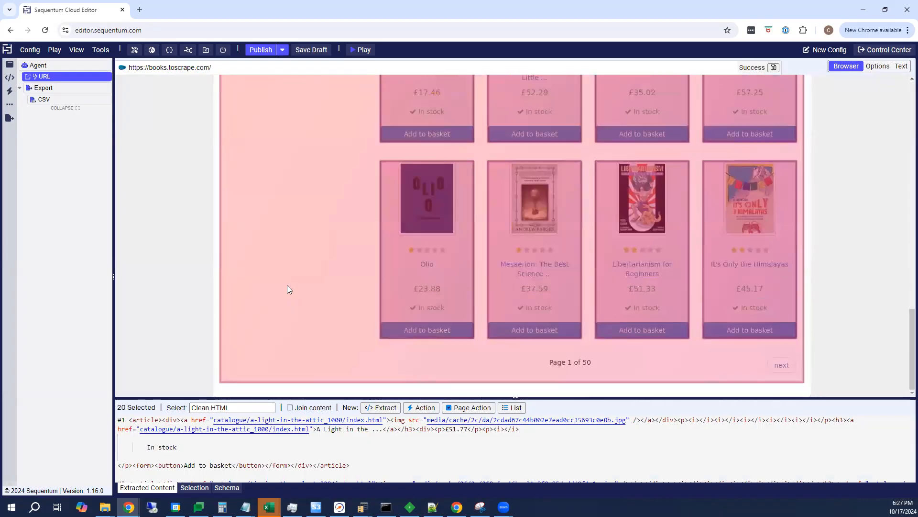
scroll(844, 263, "up", 6)
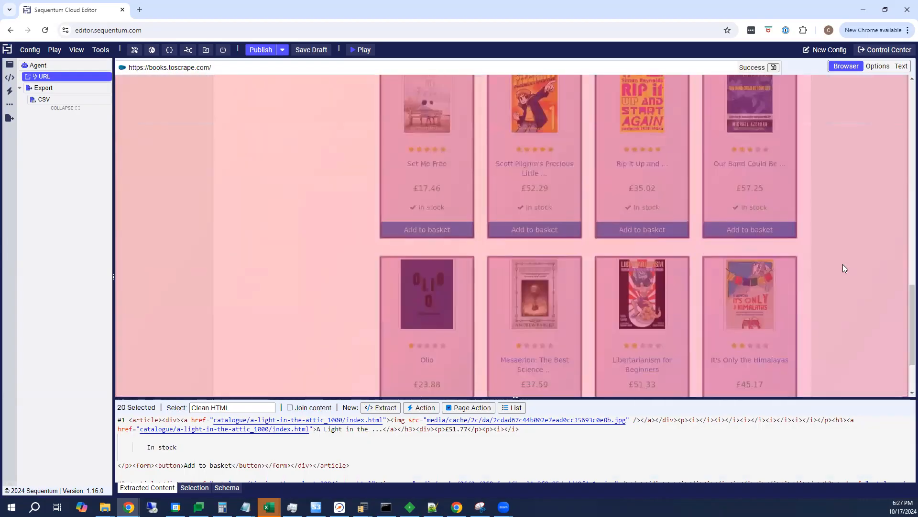
scroll(843, 270, "up", 2)
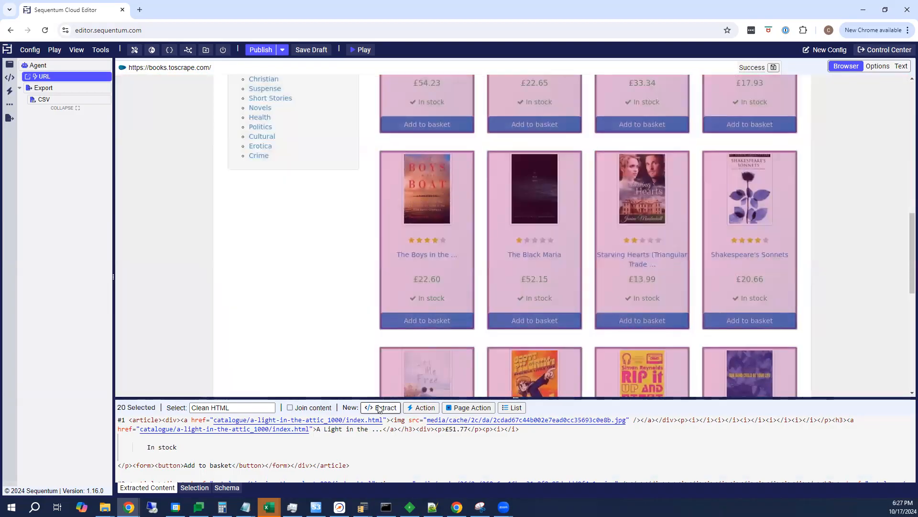
Step: Create an extract command from the selected book tiles, narrow it to the book titles, and save the selection
left_click(379, 408)
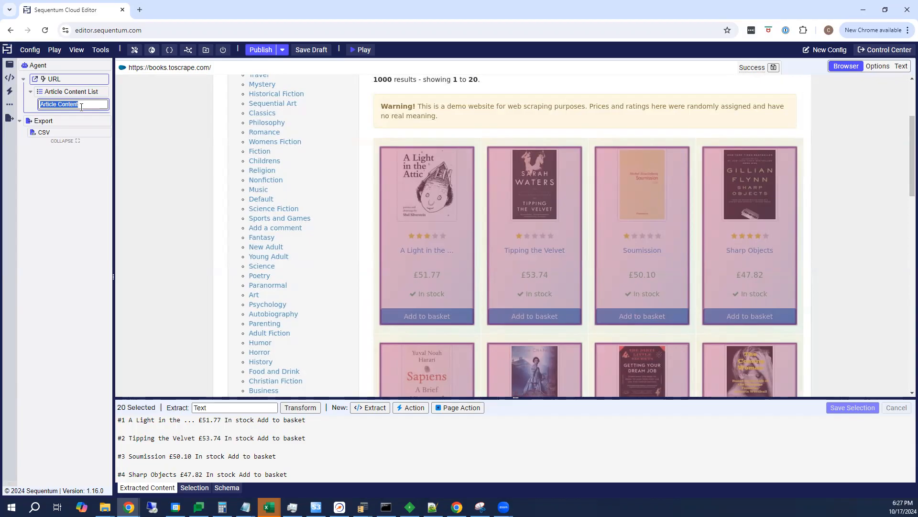
left_click(420, 252)
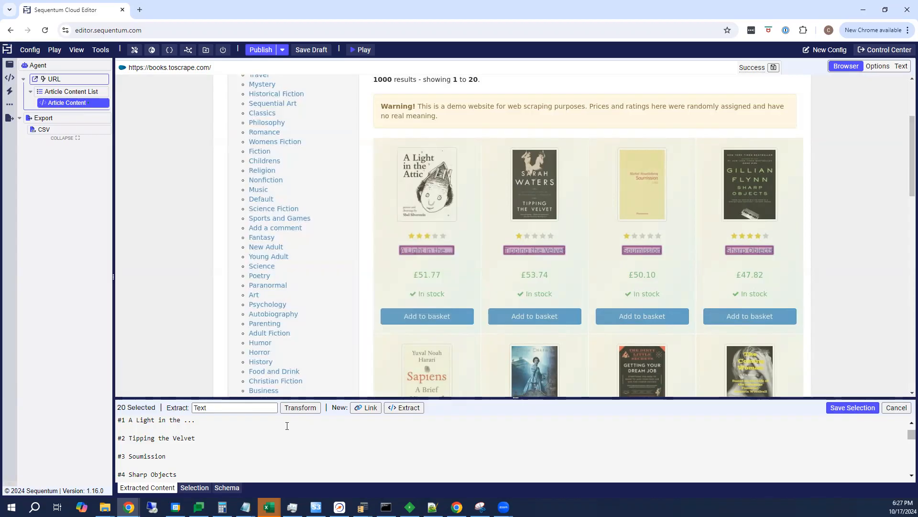
left_click(858, 410)
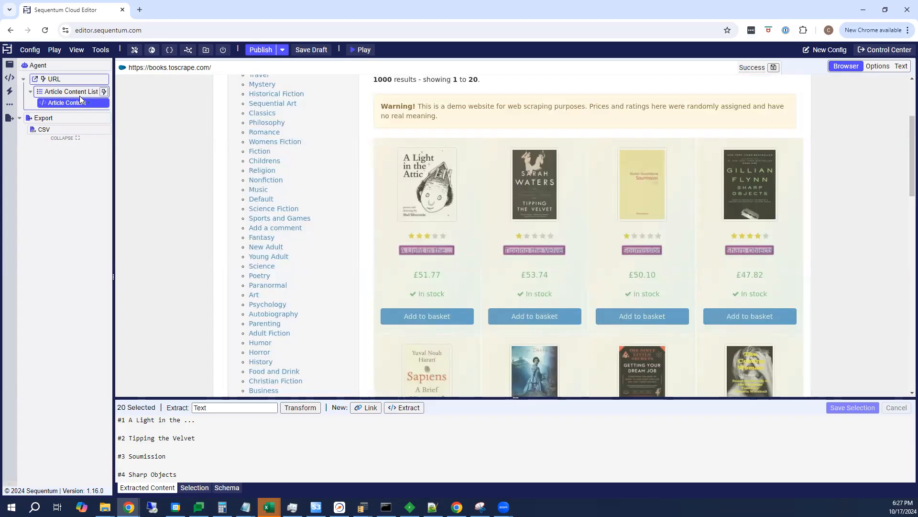
Step: Rename the article list as "Book List" and the extract command inside it as "Title"
left_click(75, 91)
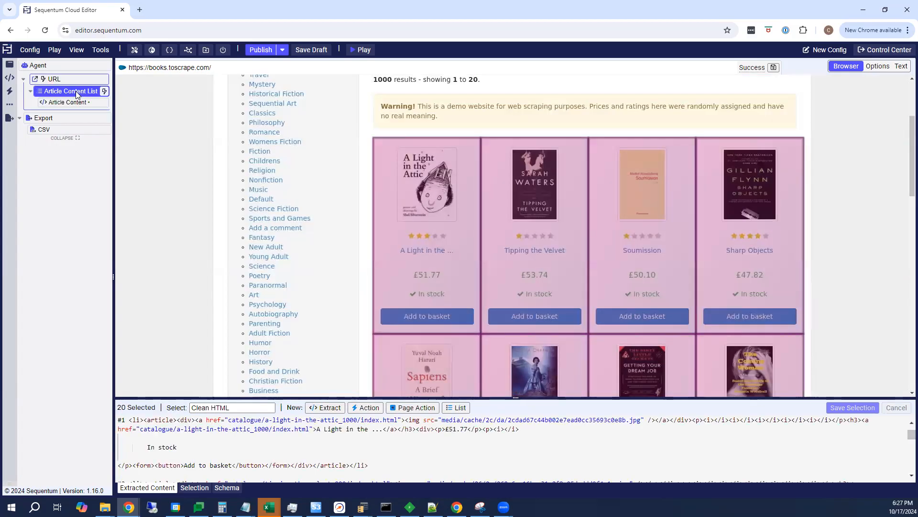
double_click(77, 92)
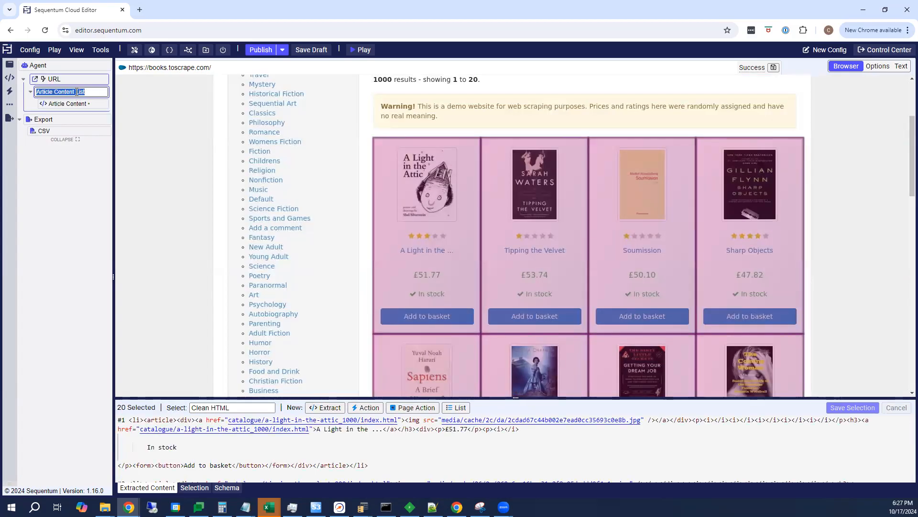
type("Book List")
key("Return")
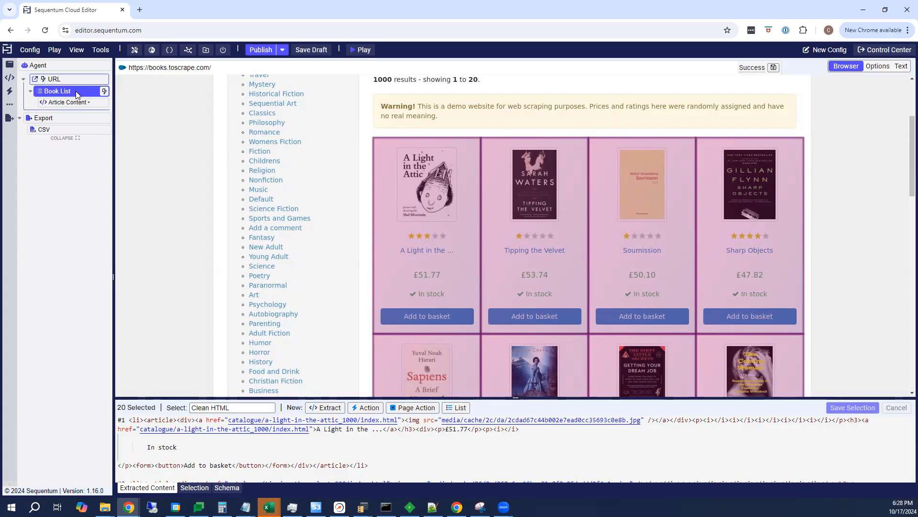
left_click(73, 102)
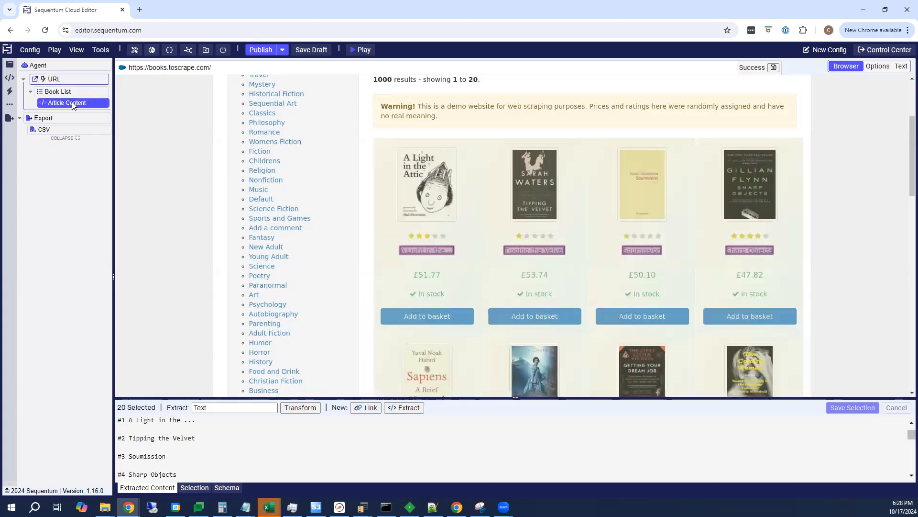
left_click(73, 103)
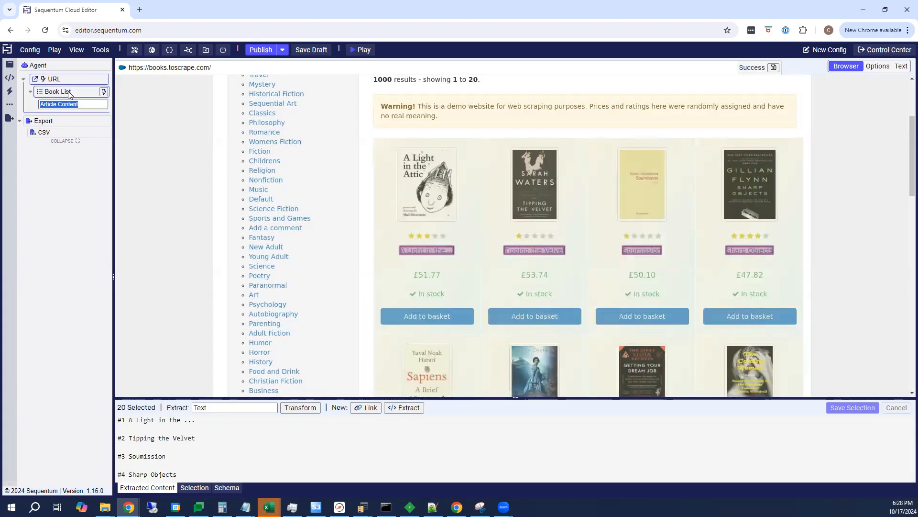
type("Title")
key("Return")
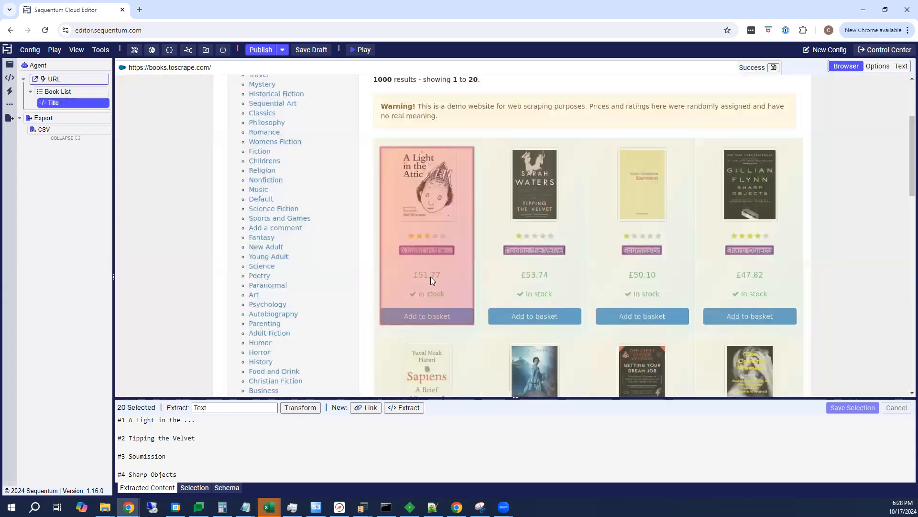
Step: Add an extract command for the book prices to the list and name it "Price"
left_click(424, 275)
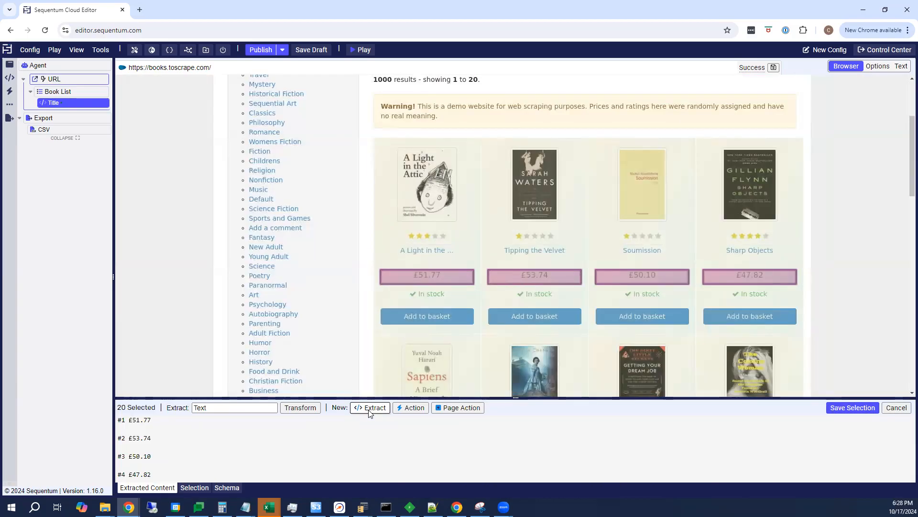
left_click(370, 407)
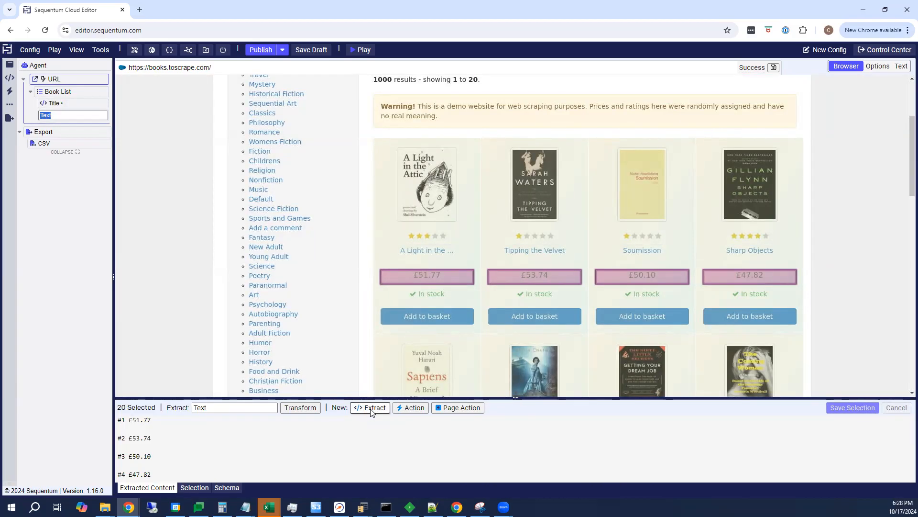
type("Price")
key("Return")
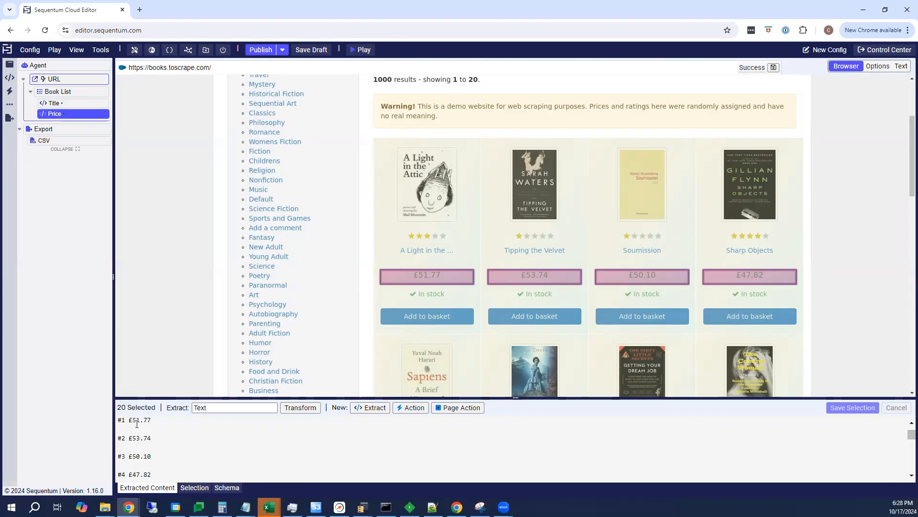
Step: Transform the Price extraction to keep only the number without the £ sign, save it, and review the regex script
left_click_drag(132, 420, 151, 420)
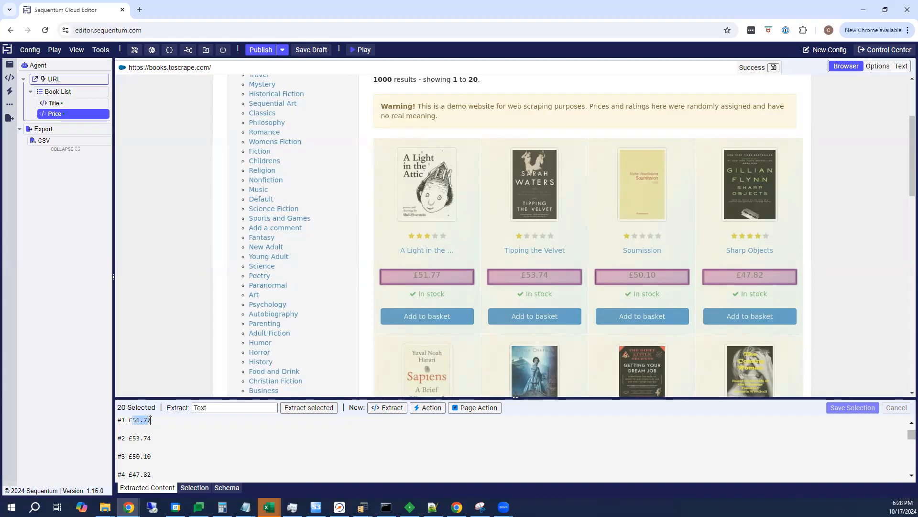
left_click(312, 408)
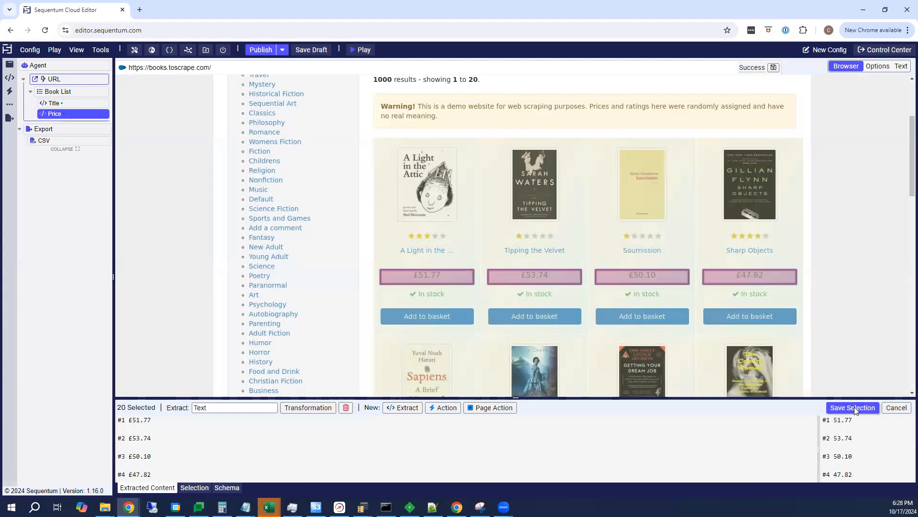
left_click(855, 407)
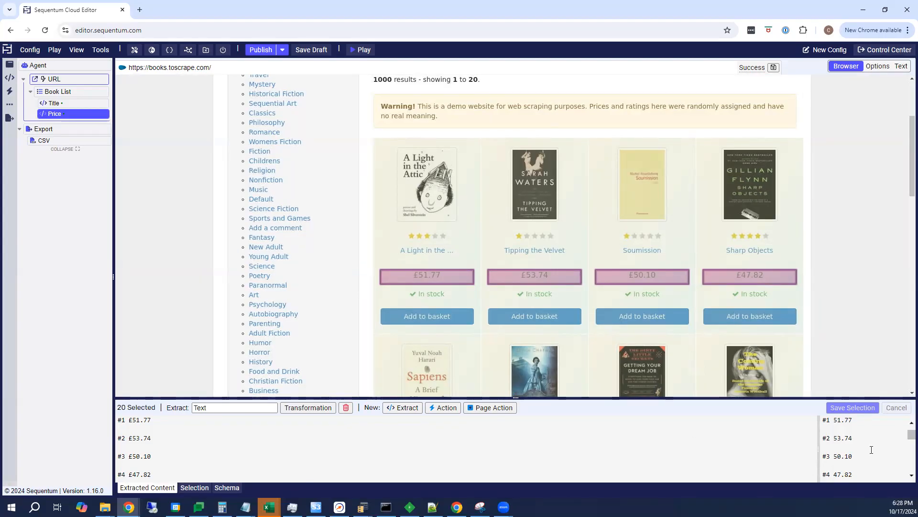
left_click(310, 408)
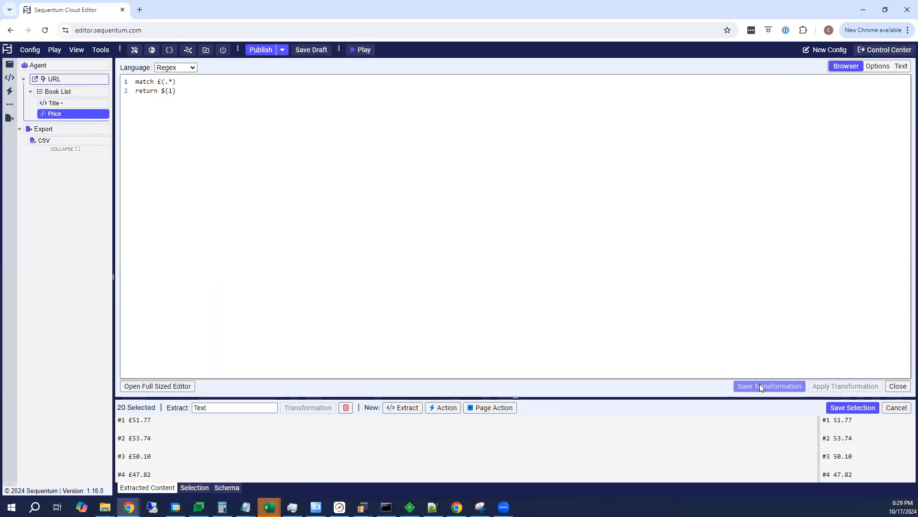
left_click(898, 387)
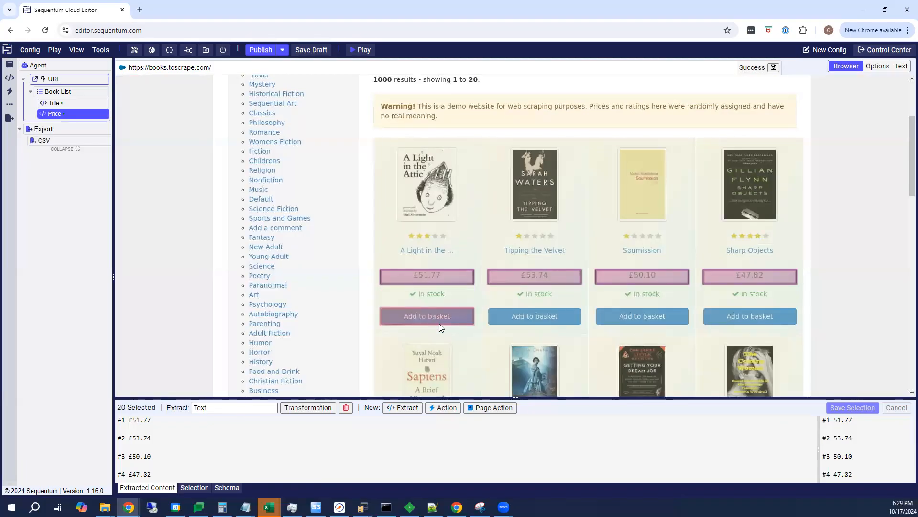
Step: Add an extract command for the books' stock status and name it "Stock"
left_click(426, 297)
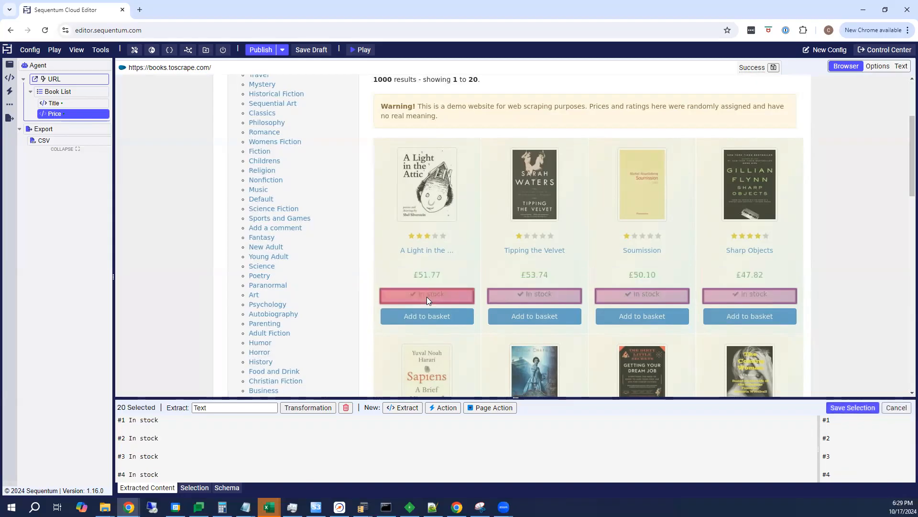
left_click(411, 407)
type("Stock")
key("Return")
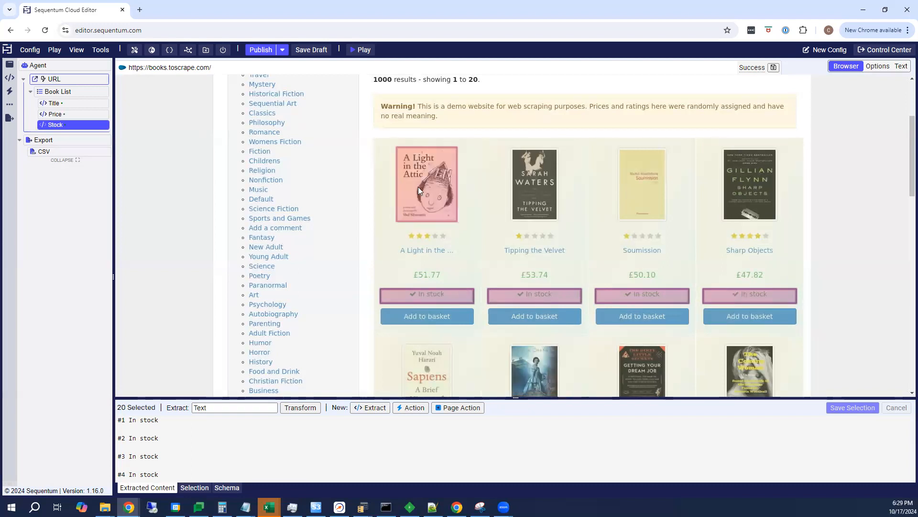
Step: Add an extract command named "Image" for the book covers, set it to extract the Image URL, and save the selection
left_click(421, 187)
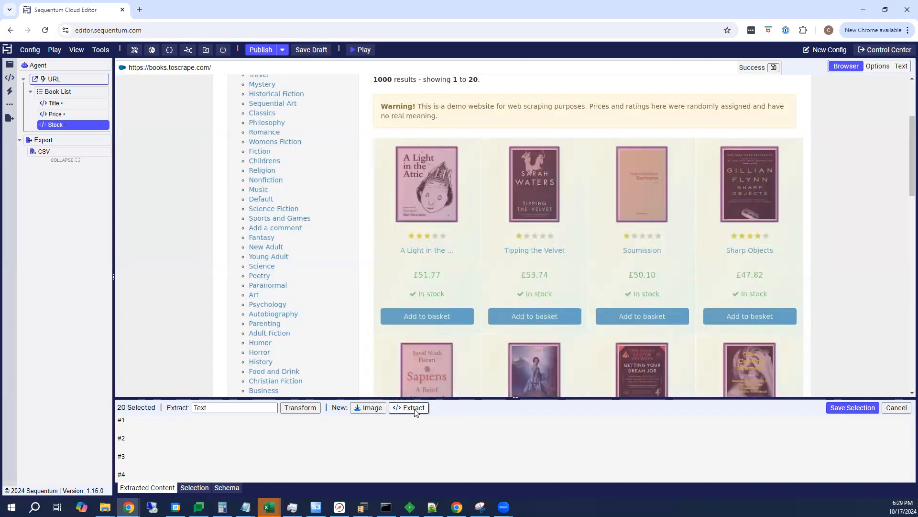
left_click(413, 407)
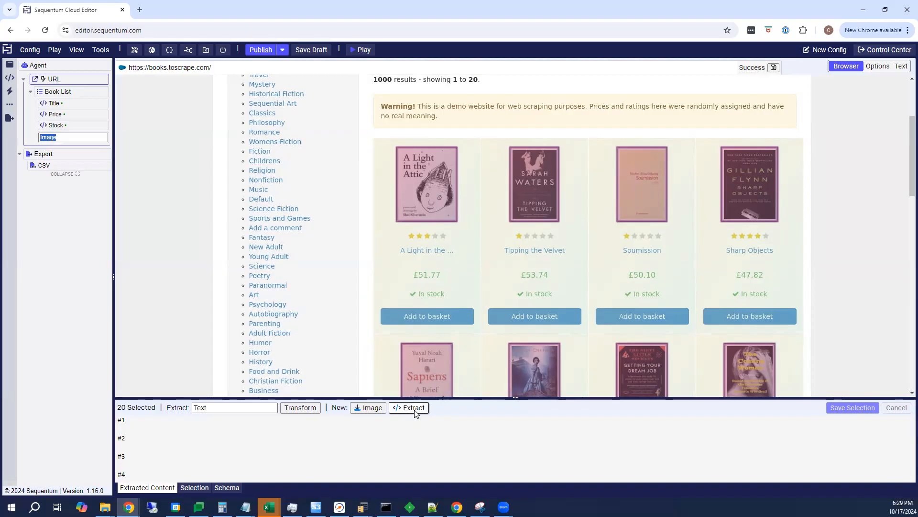
left_click(226, 407)
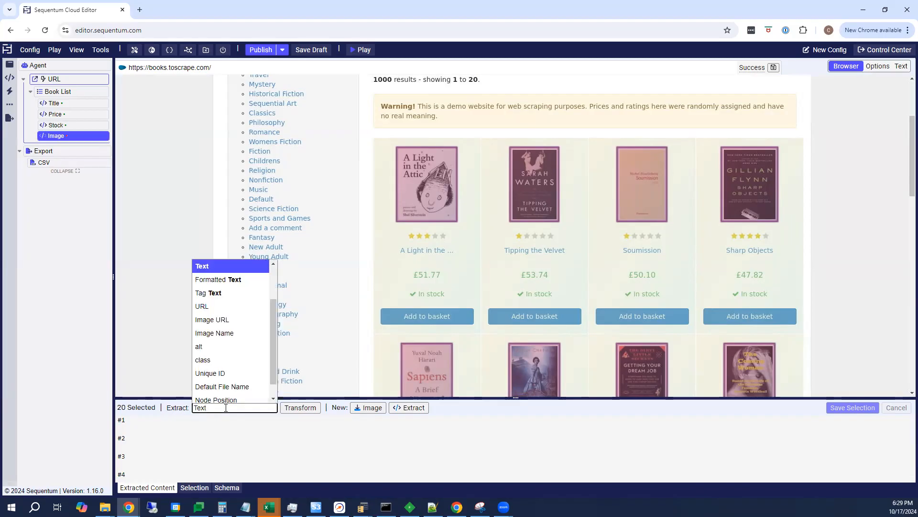
left_click(224, 320)
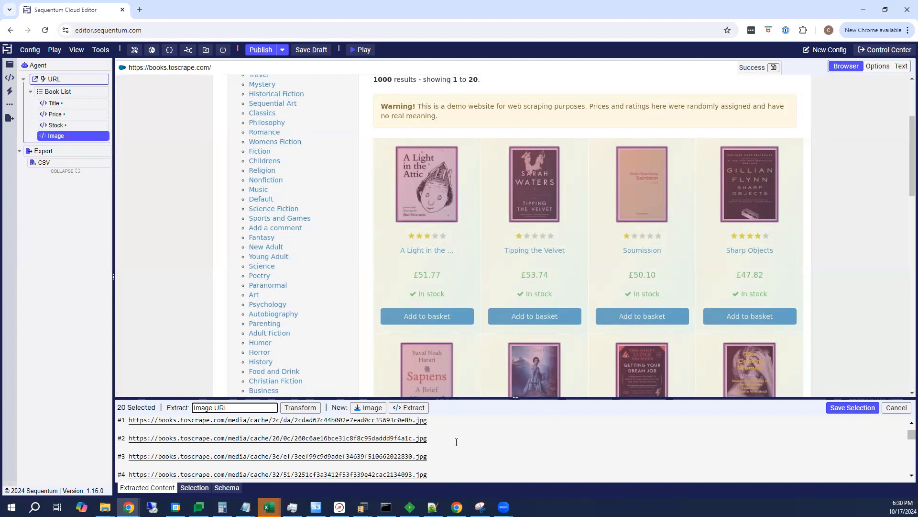
left_click(851, 407)
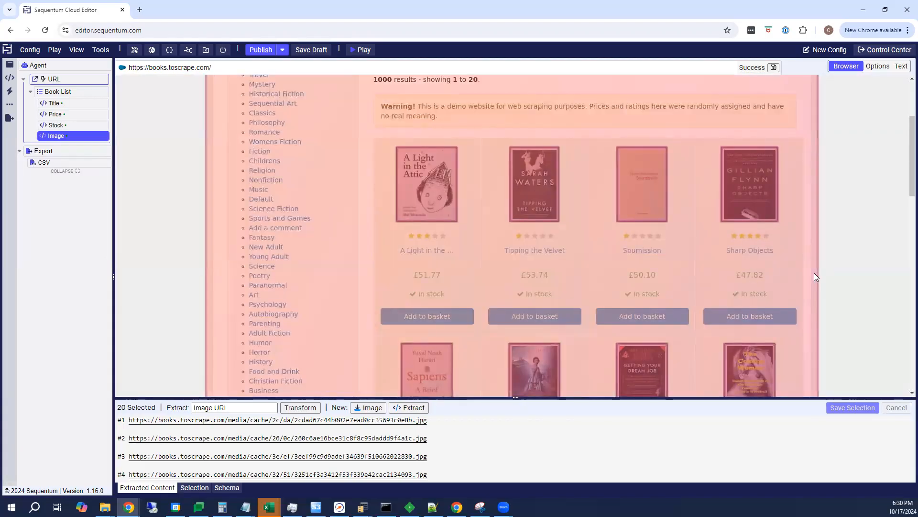
Step: Add a Pagination command for the next link below the book list, and load its first link
scroll(832, 275, "down", 4)
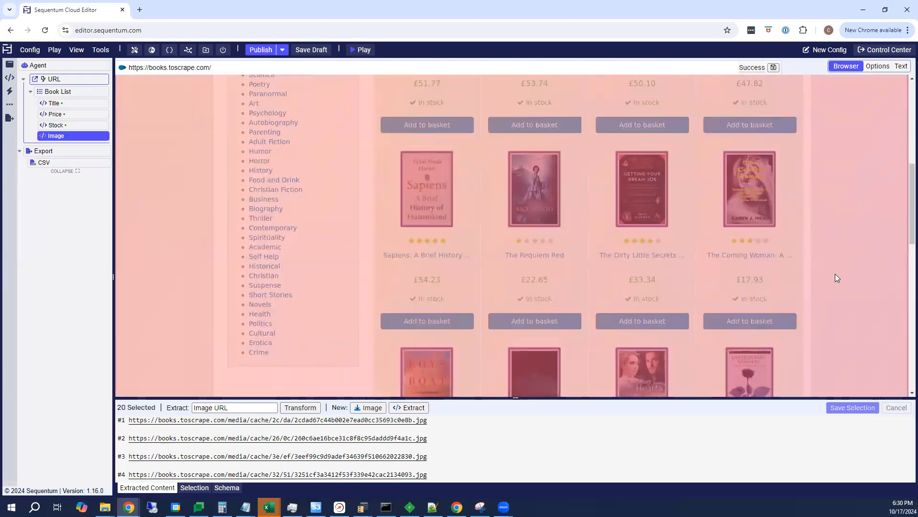
scroll(837, 277, "down", 12)
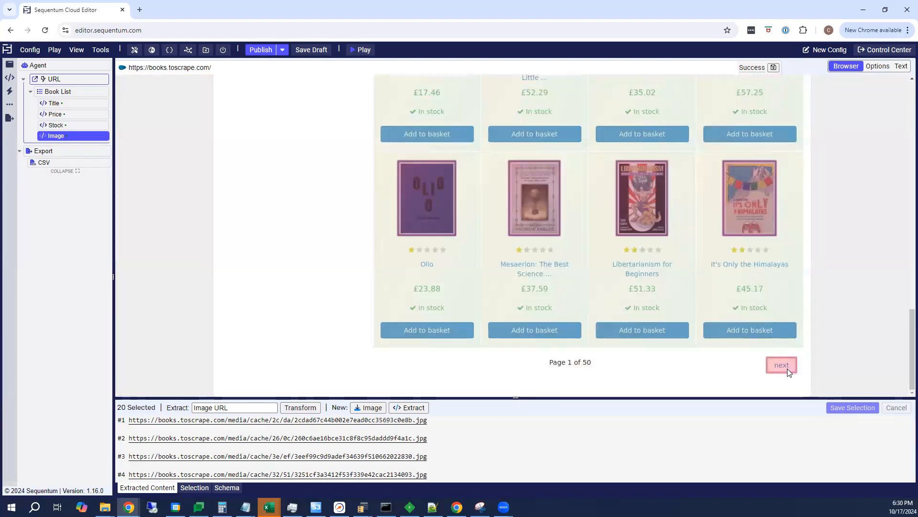
left_click(787, 369)
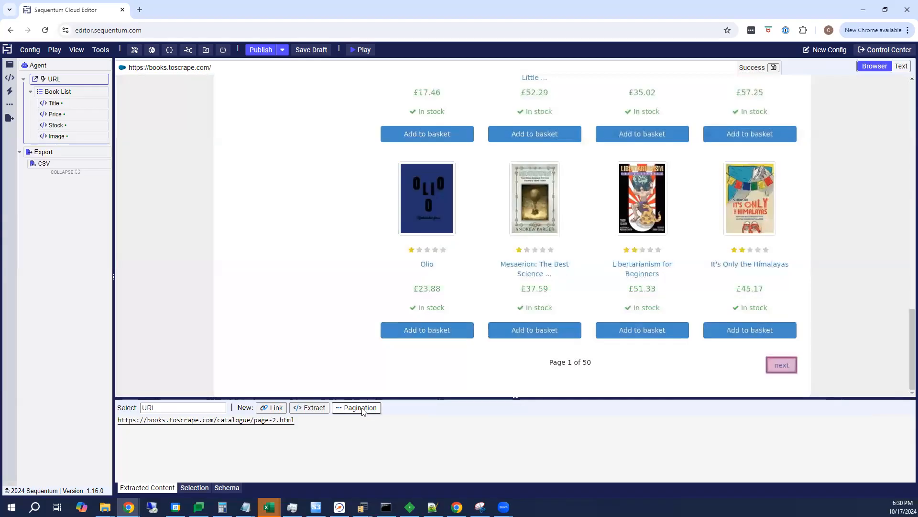
left_click(361, 408)
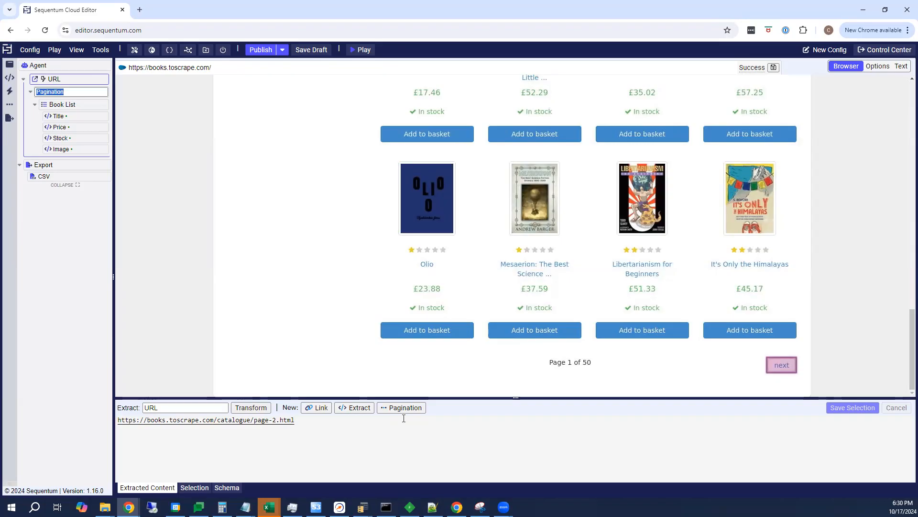
key("Return")
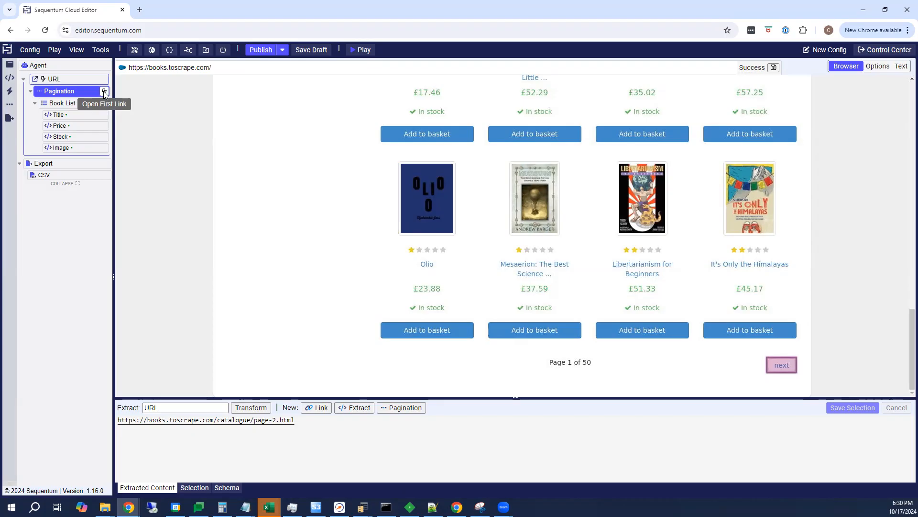
left_click(104, 91)
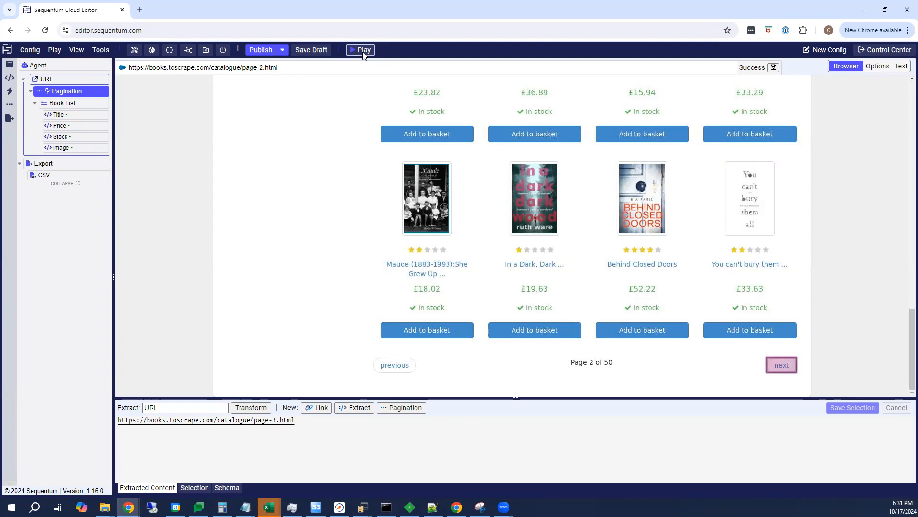
Step: Test the agent in the editor at maximum play speed, and stop the playback after a few pages
left_click(364, 51)
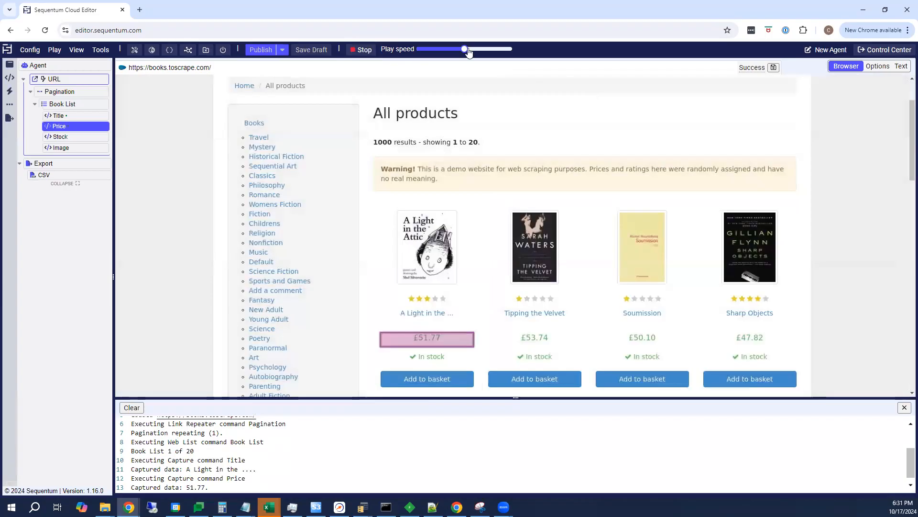
mouse_move(464, 50)
left_click_drag(464, 50, 508, 53)
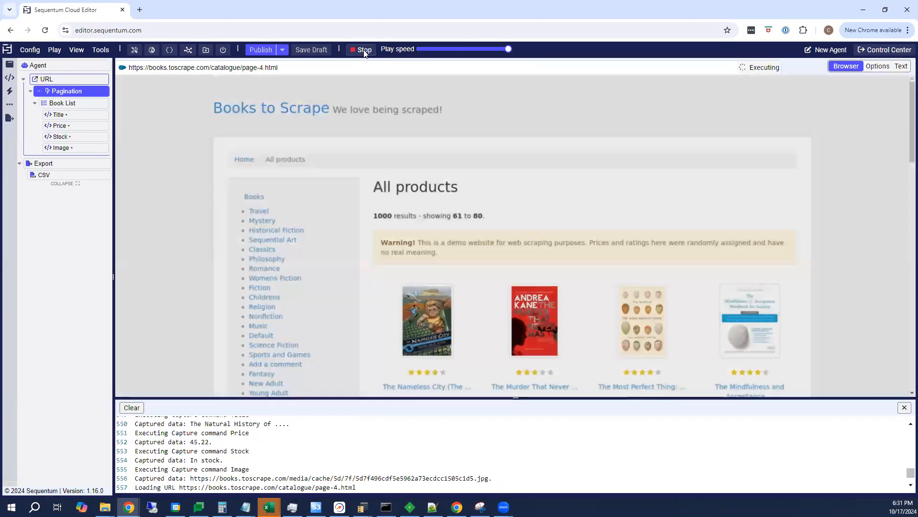
left_click(365, 51)
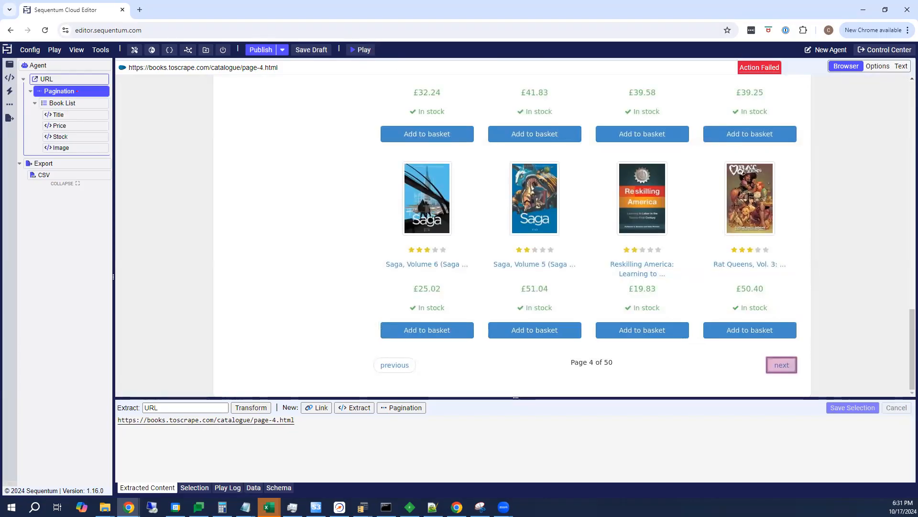
Step: Publish the agent to the Personal space with the config name "Books"
left_click(265, 51)
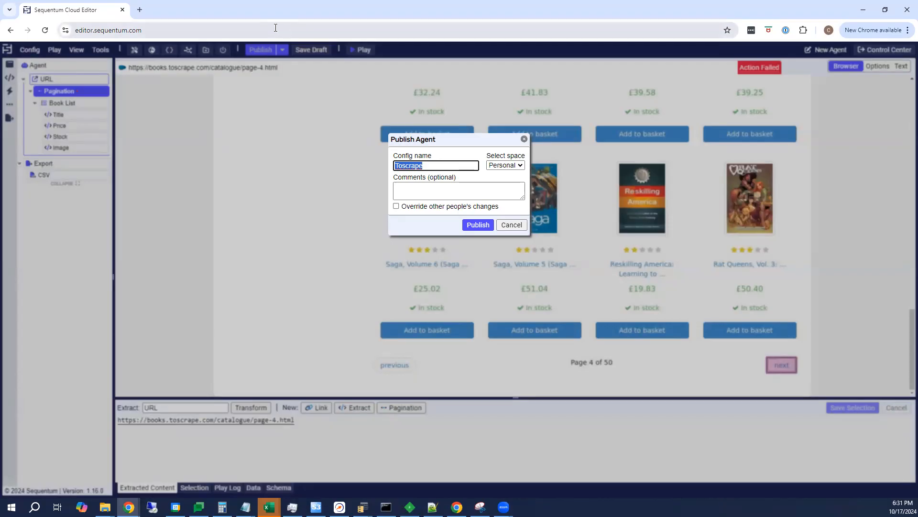
type("Books")
left_click(477, 225)
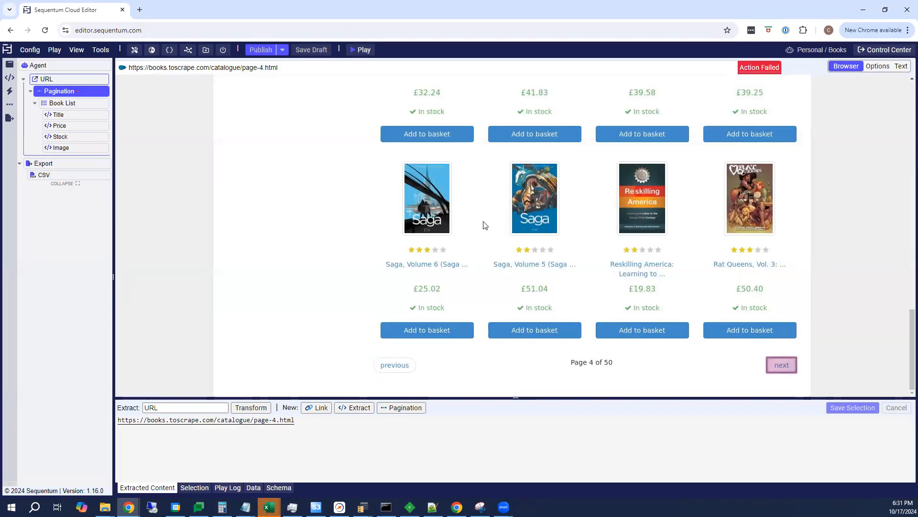
Step: Set up a run of the Books agent from the Control Center with the Sequentum Data Center proxy, and run it immediately
left_click(898, 51)
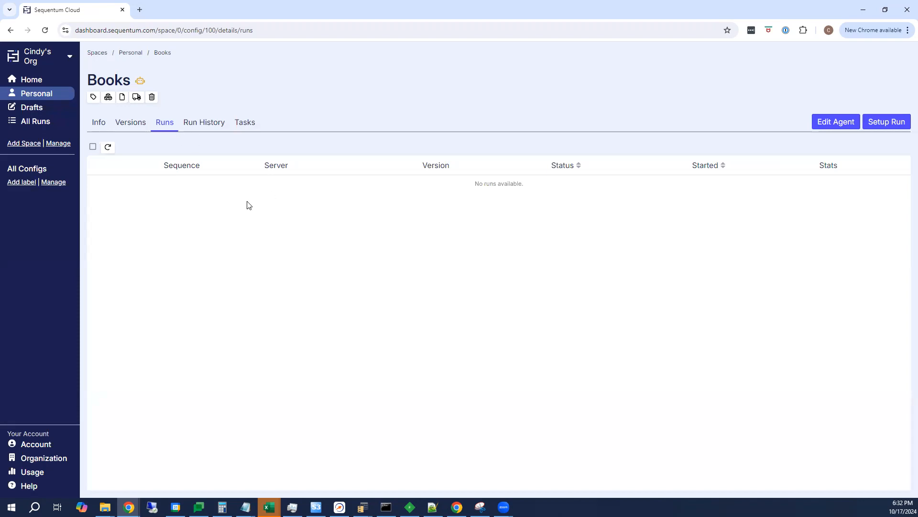
left_click(895, 125)
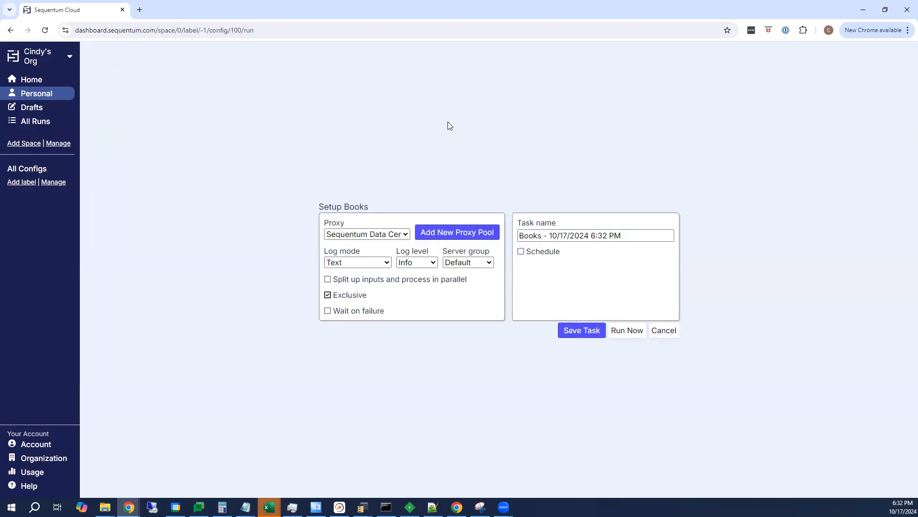
left_click(406, 235)
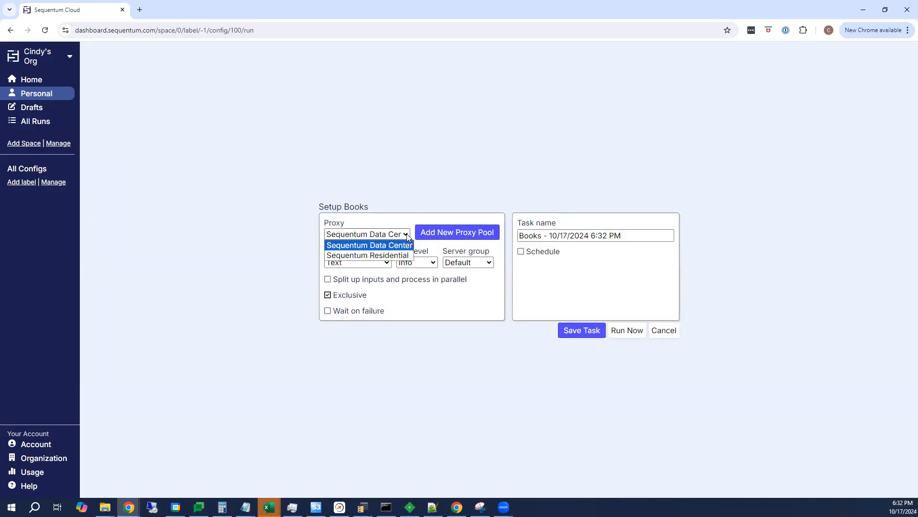
left_click(406, 233)
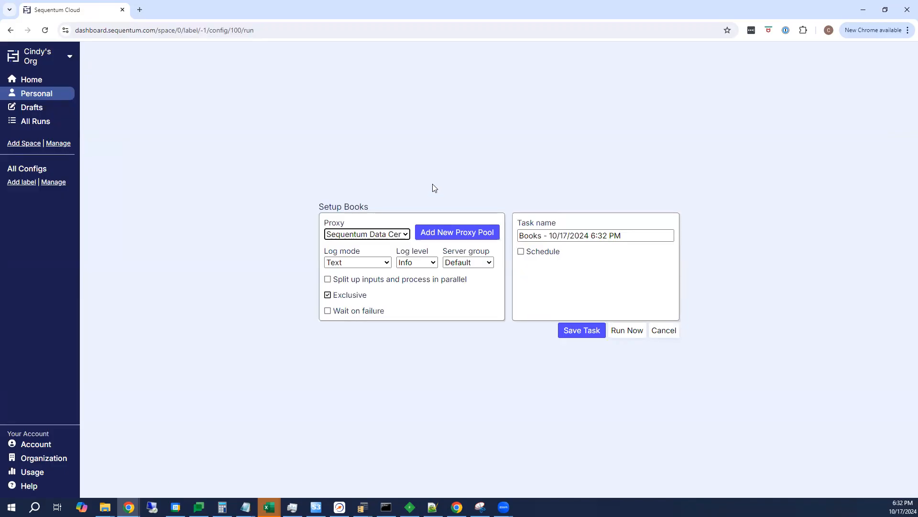
left_click(627, 330)
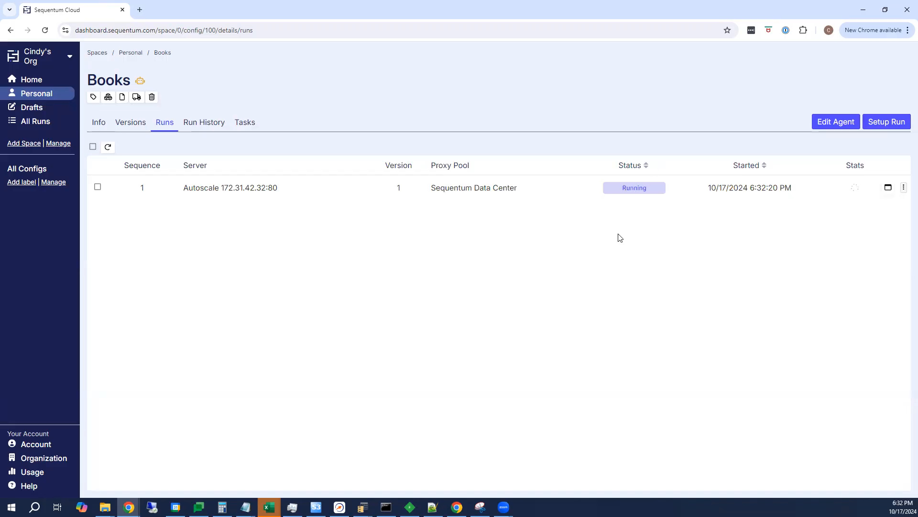
Step: Watch the live details of the running Books job and stop the run
left_click(888, 188)
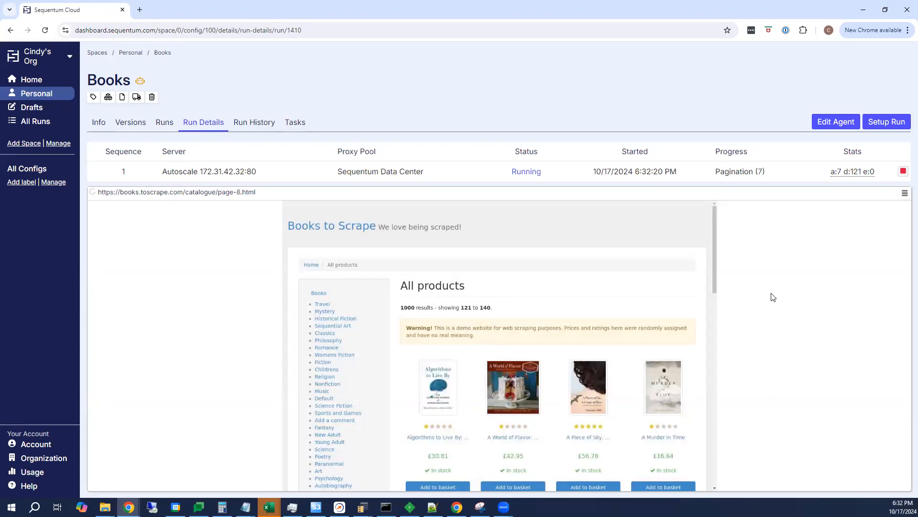
left_click(903, 171)
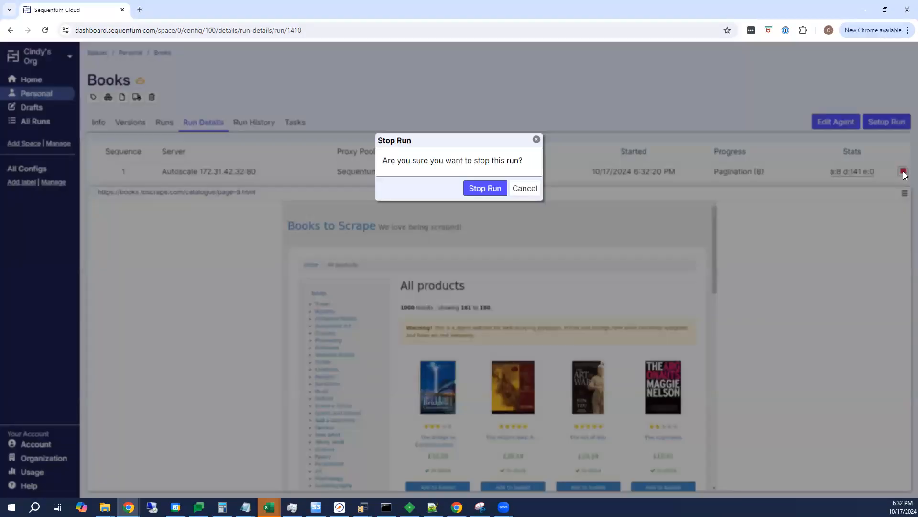
left_click(492, 188)
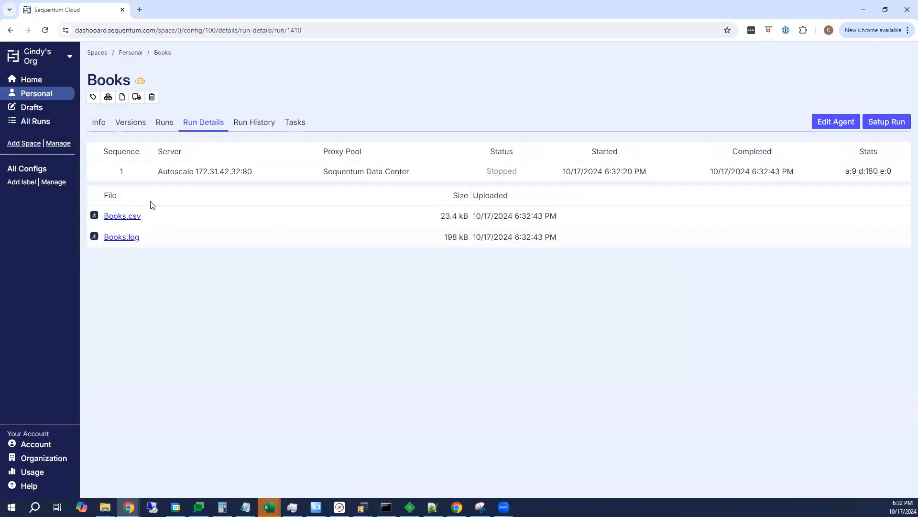
Step: Review the exported titles, prices, stock values and image URLs in Books.csv, and close the file
left_click(124, 217)
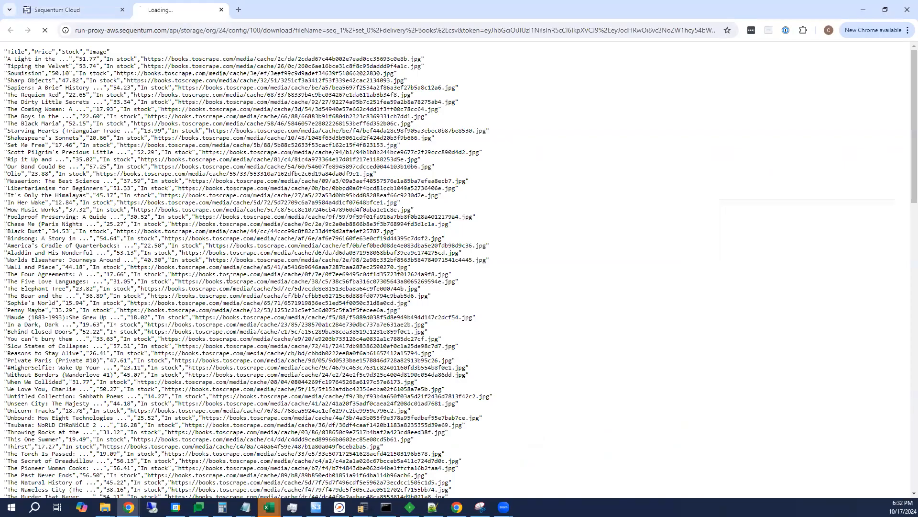
scroll(234, 259, "down", 18)
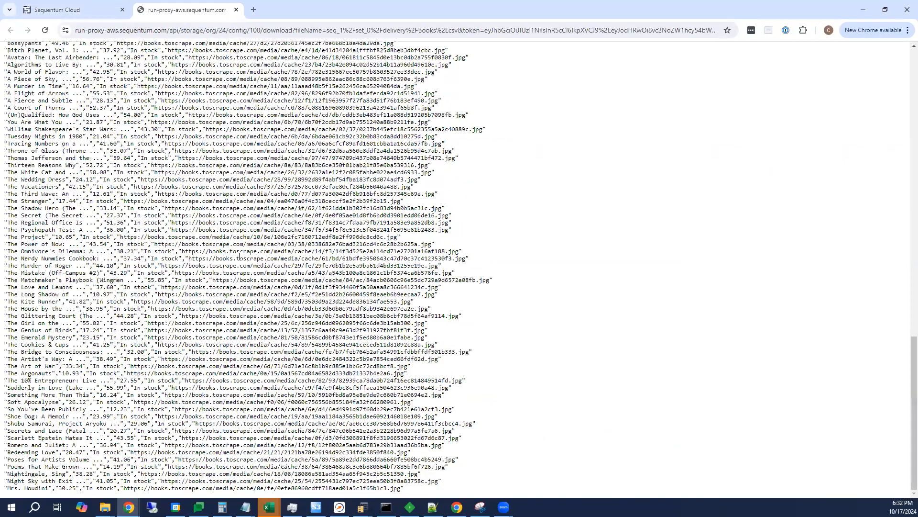
left_click(236, 11)
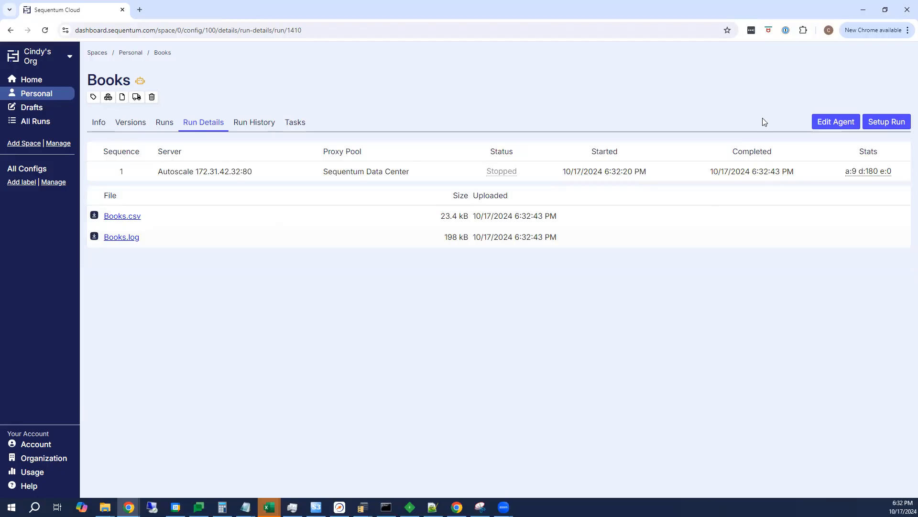
Step: Reopen the Books agent for editing, set its default browser type to Static, and save the options
left_click(842, 122)
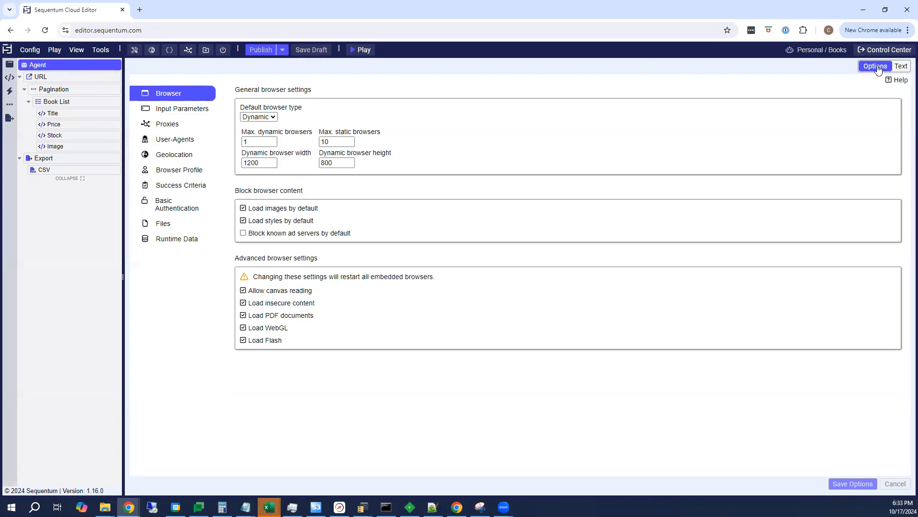
left_click(274, 119)
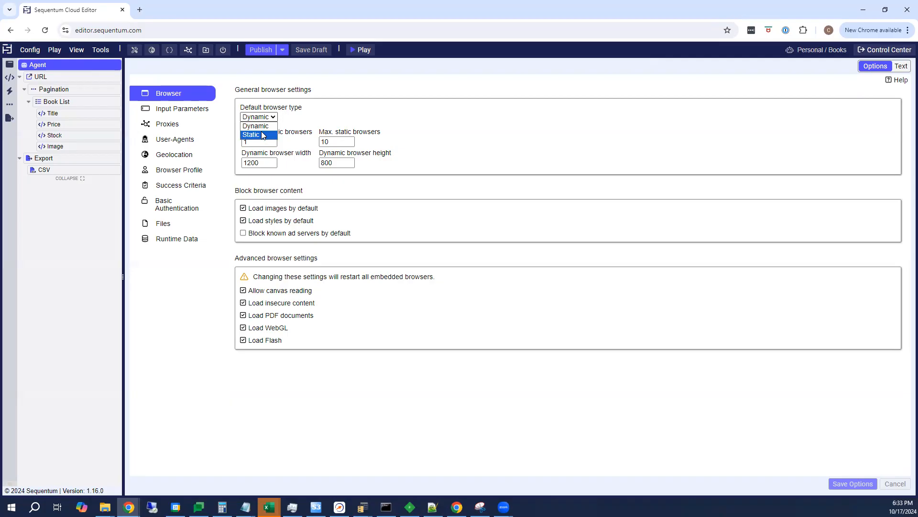
left_click(263, 135)
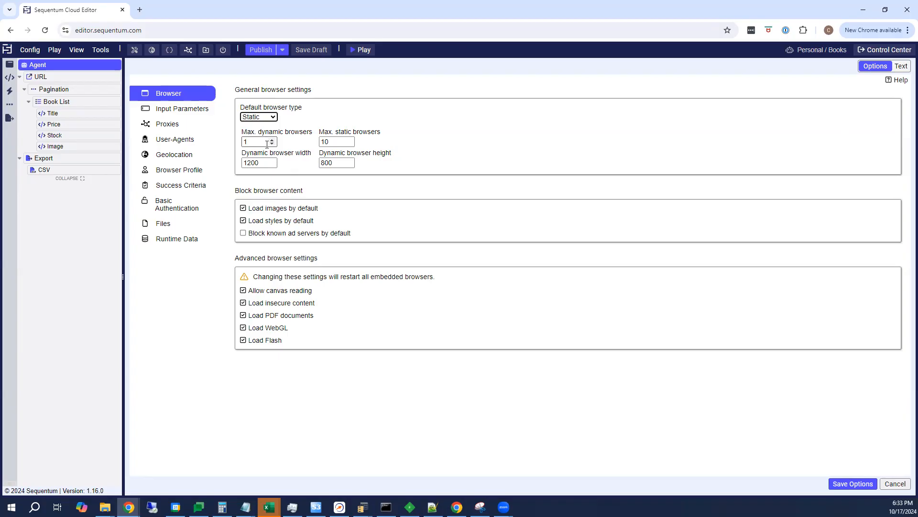
left_click(861, 483)
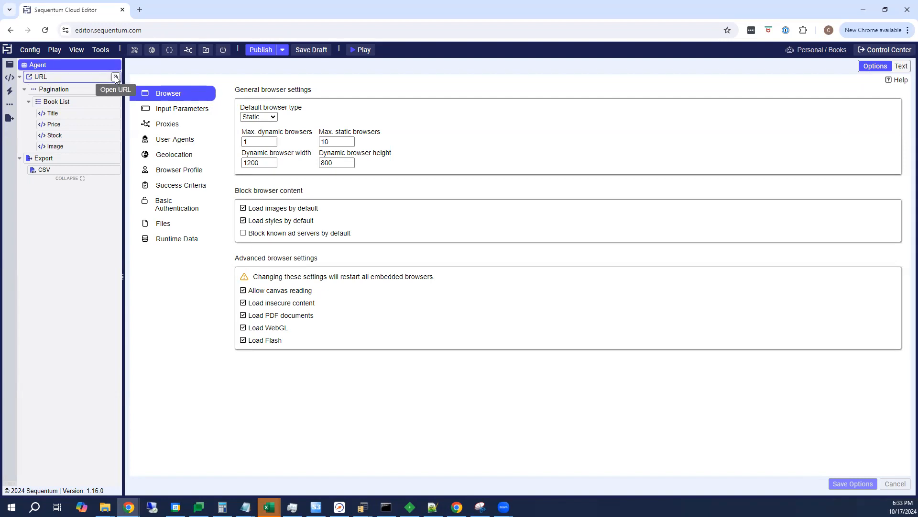
Step: Check the static browser by loading the start URL and the first pagination link, and return to the agent's browser options
left_click(115, 76)
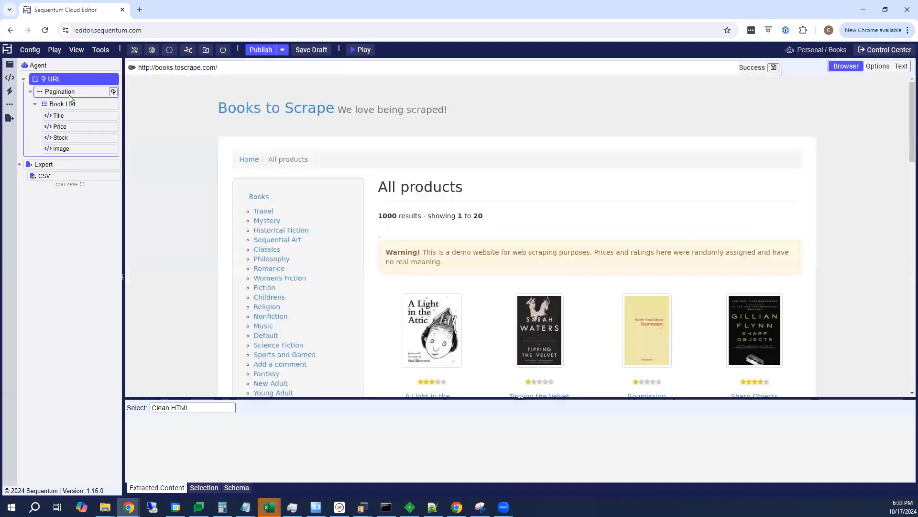
left_click(66, 91)
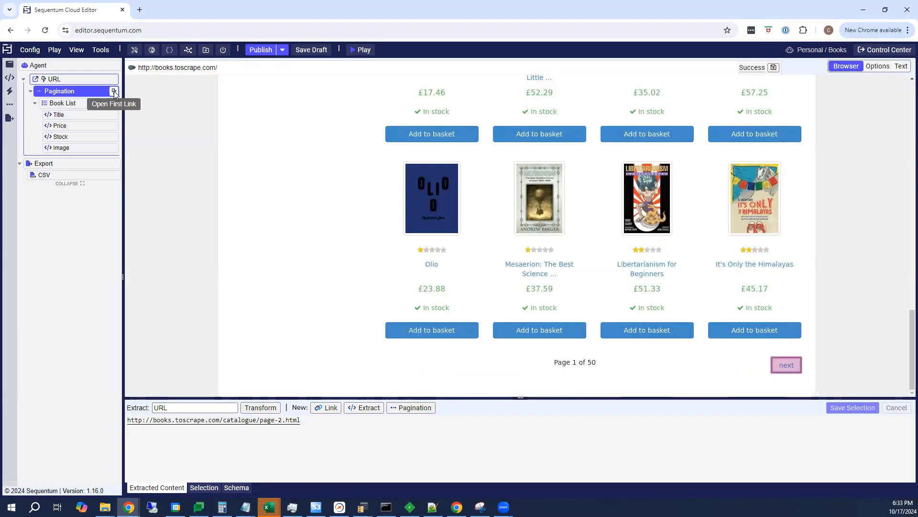
left_click(114, 91)
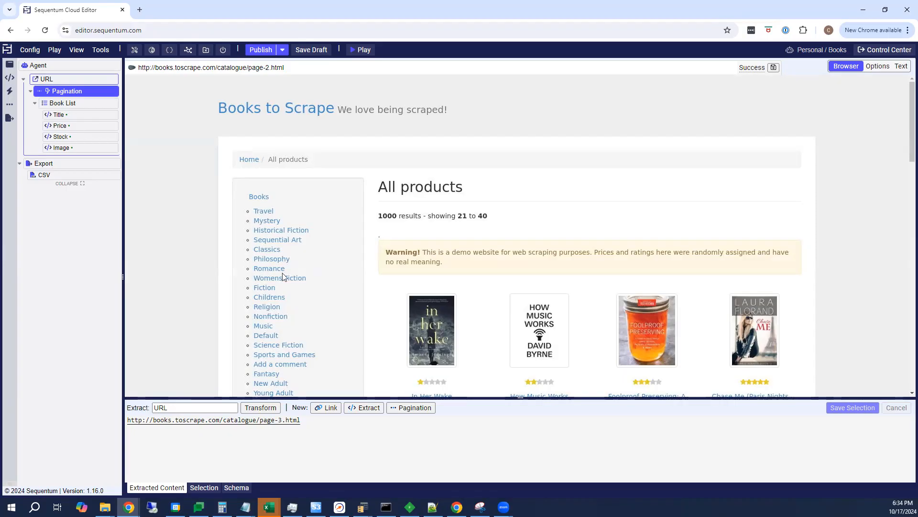
left_click(56, 66)
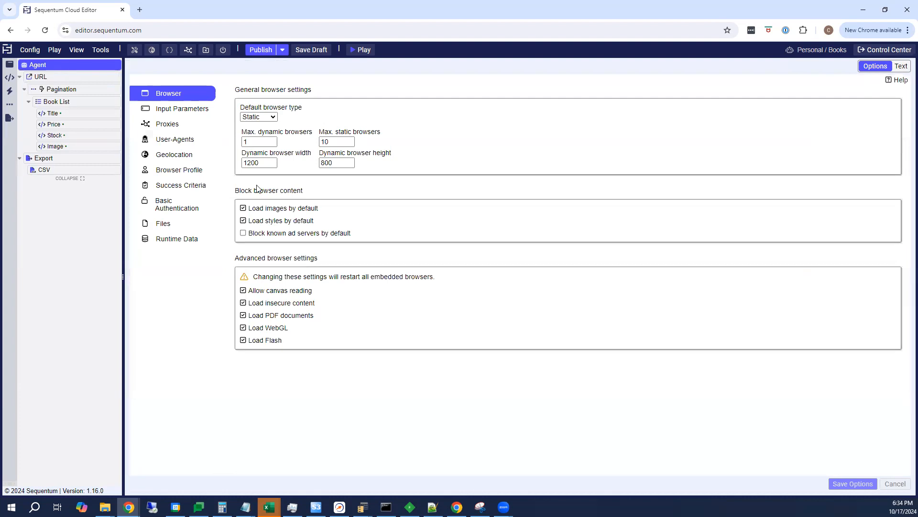
Step: Set the agent's success criteria to a minimum data count of 990 and save the options
left_click(196, 190)
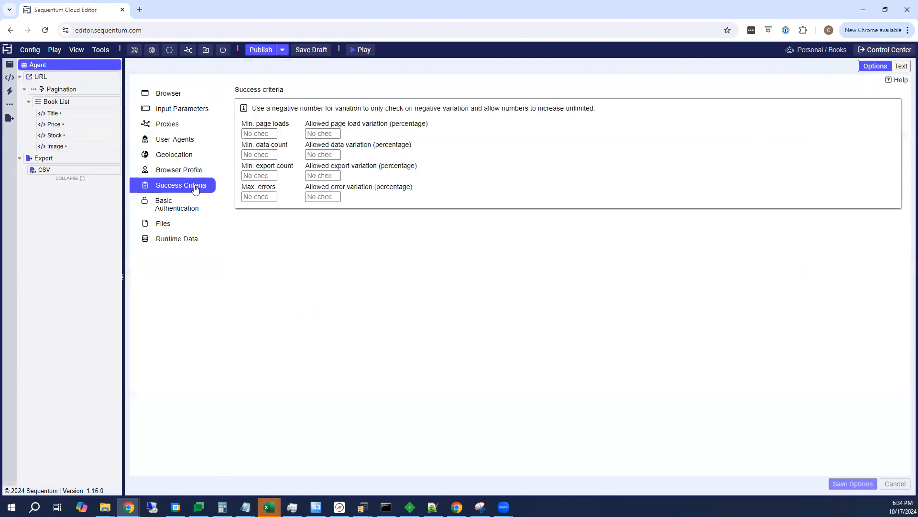
left_click(259, 155)
type("990")
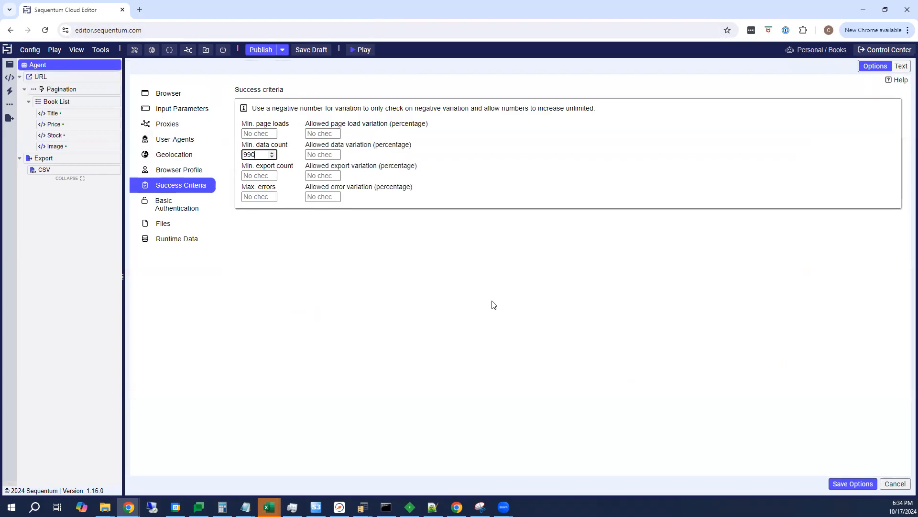
left_click(861, 484)
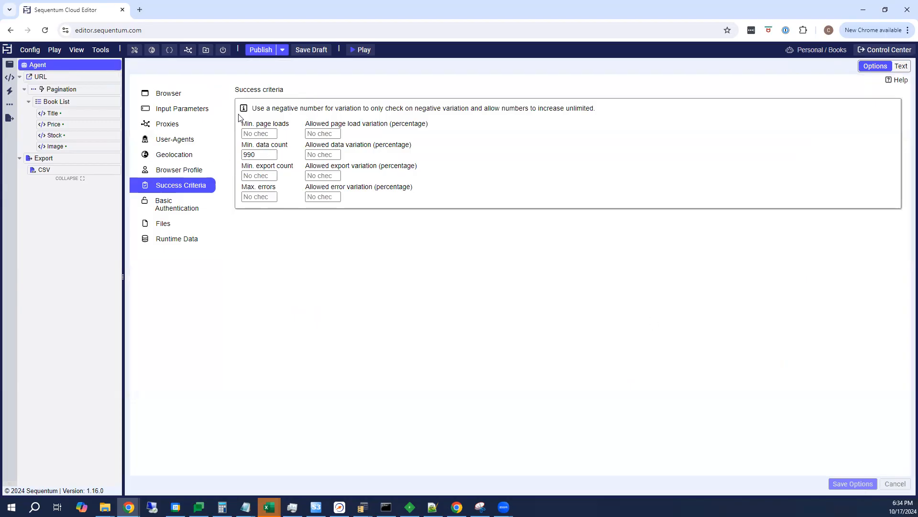
Step: Publish the Books agent as a new version and run it immediately from the Control Center with the default run settings
left_click(263, 49)
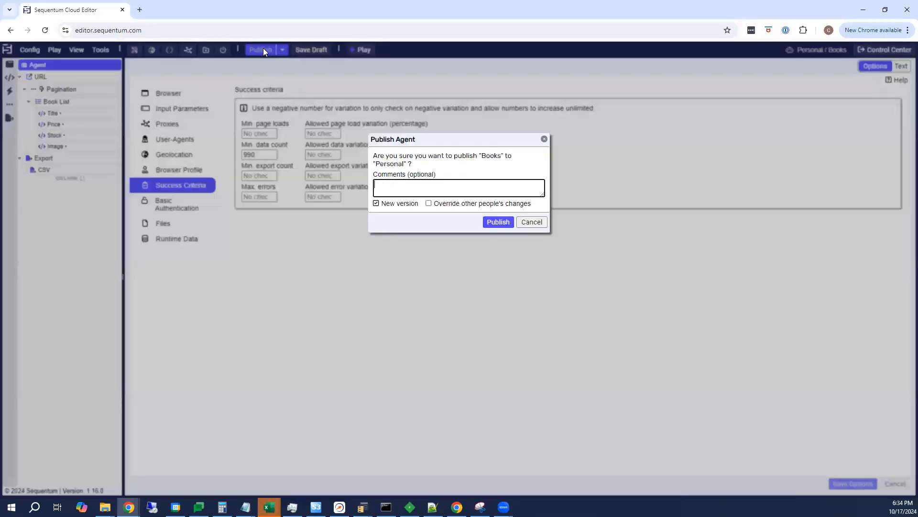
left_click(502, 219)
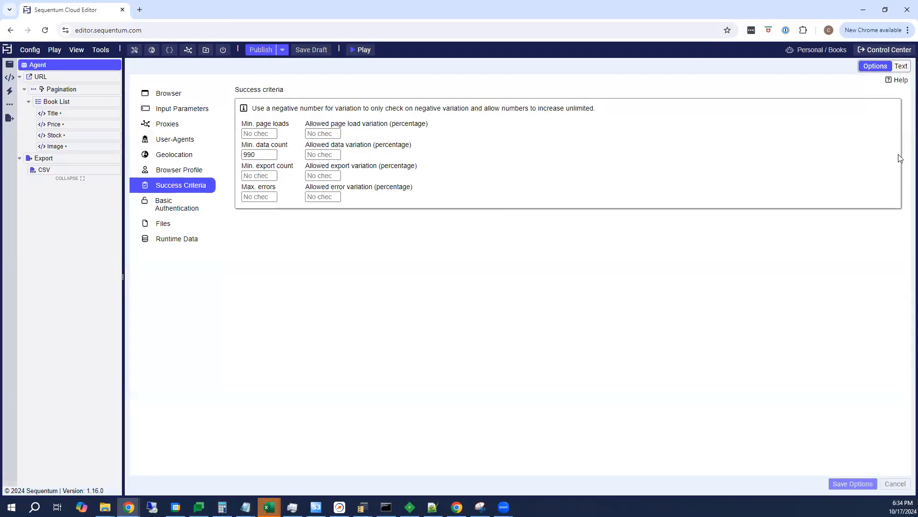
left_click(873, 49)
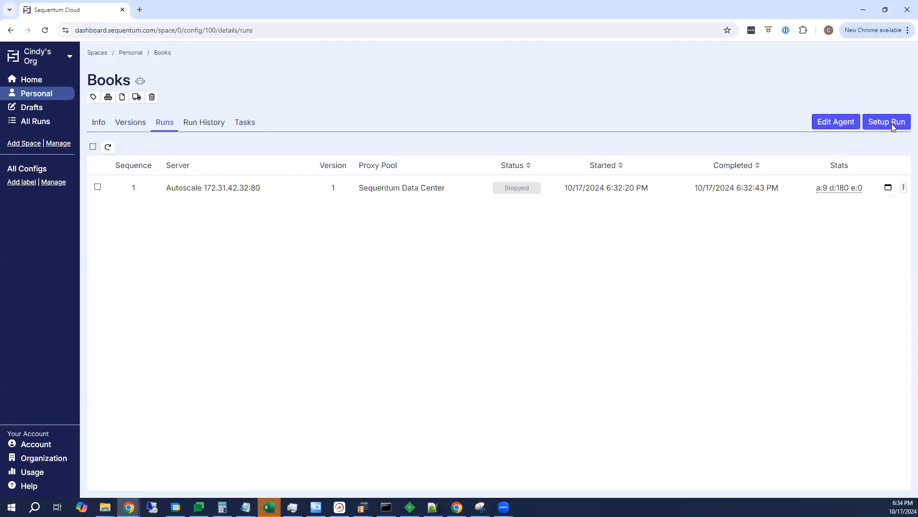
left_click(892, 123)
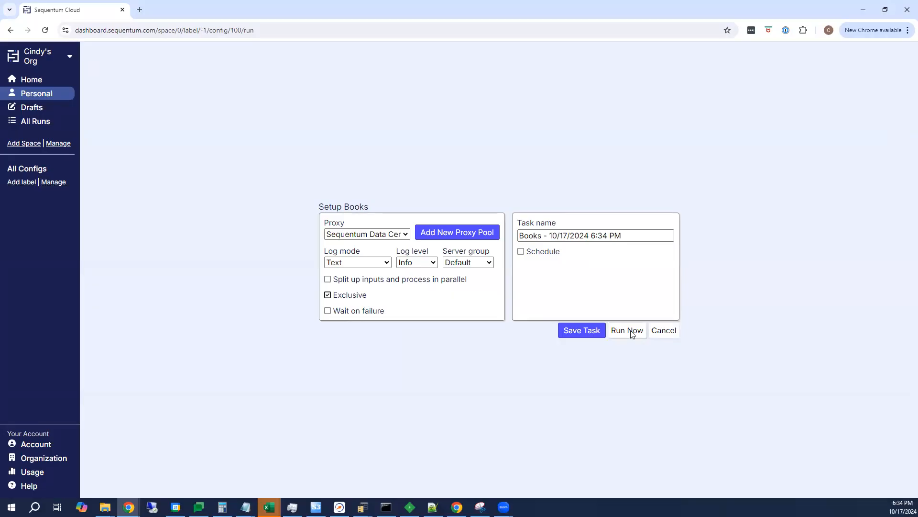
left_click(630, 334)
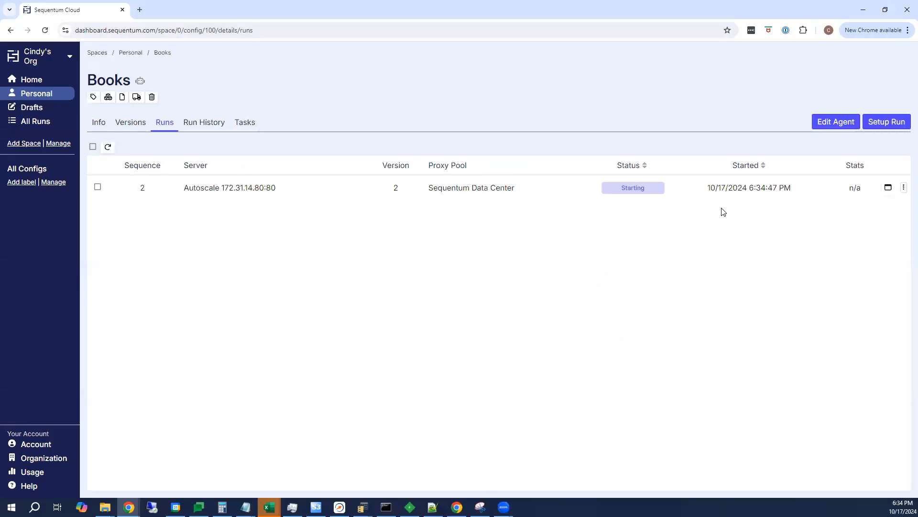
Step: Check the new run's details, look through the exported book records in its Books.csv, and close the file
left_click(888, 188)
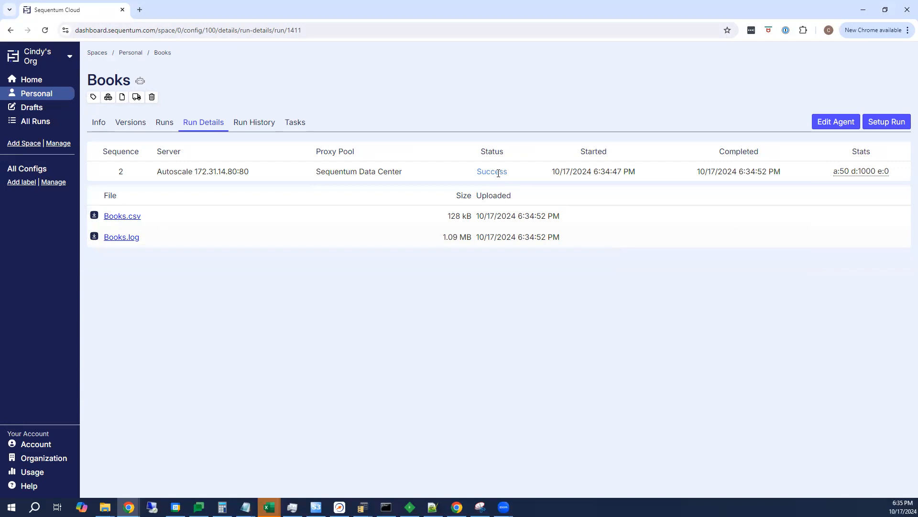
left_click(130, 219)
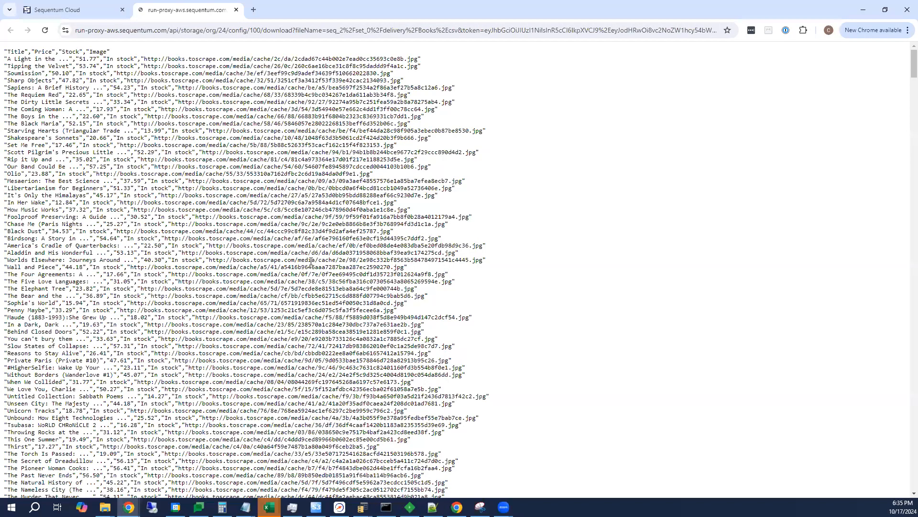
scroll(315, 258, "down", 10)
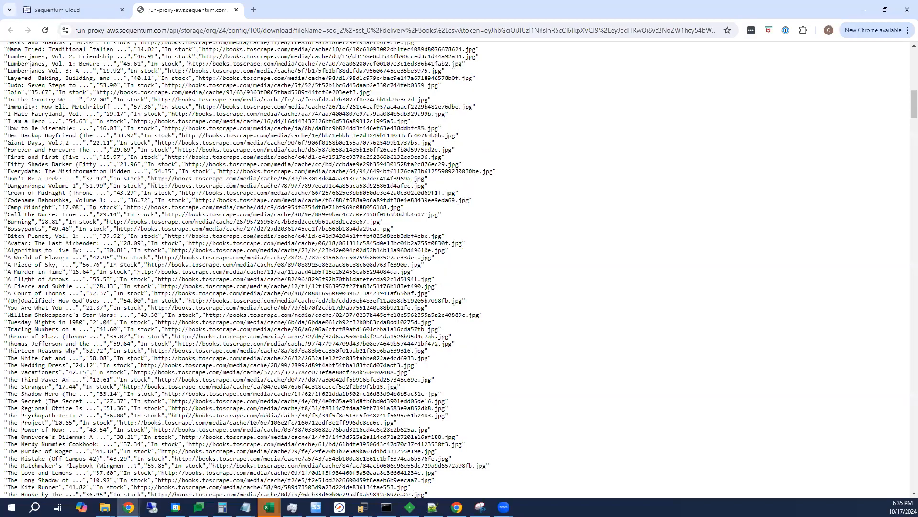
scroll(334, 270, "down", 10)
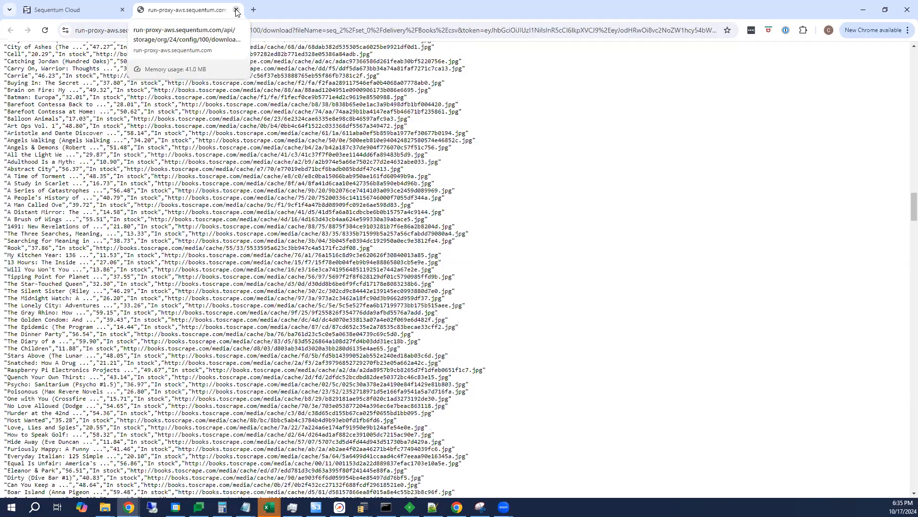
left_click(235, 10)
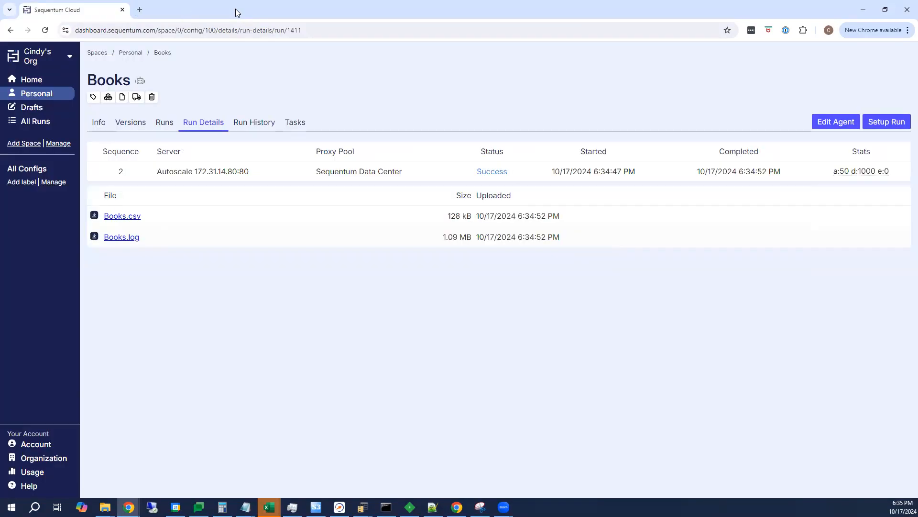